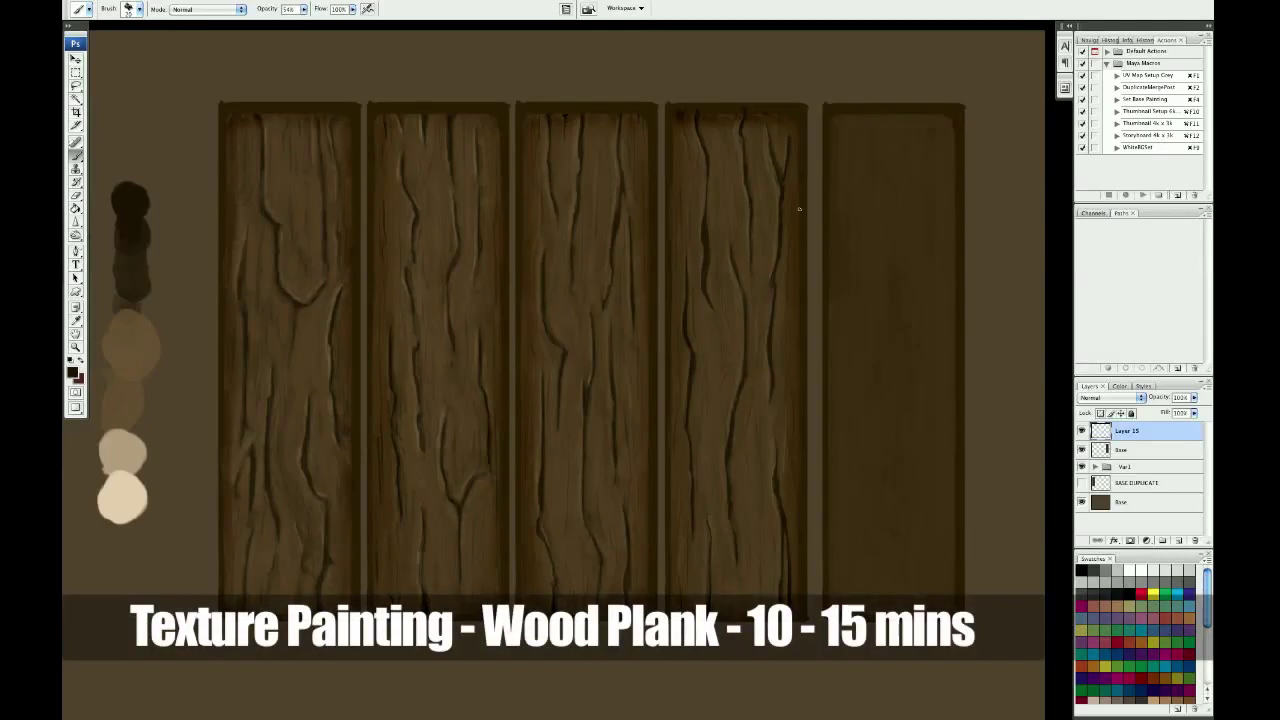
Step: Frame the fifth plank in view and enlarge the painting brush
{"action": "mouse_move", "coordinate": [757, 214]}
{"action": "left_mouse_down"}
{"action": "mouse_move", "coordinate": [801, 141]}
{"action": "mouse_move", "coordinate": [810, 171]}
{"action": "left_mouse_up"}
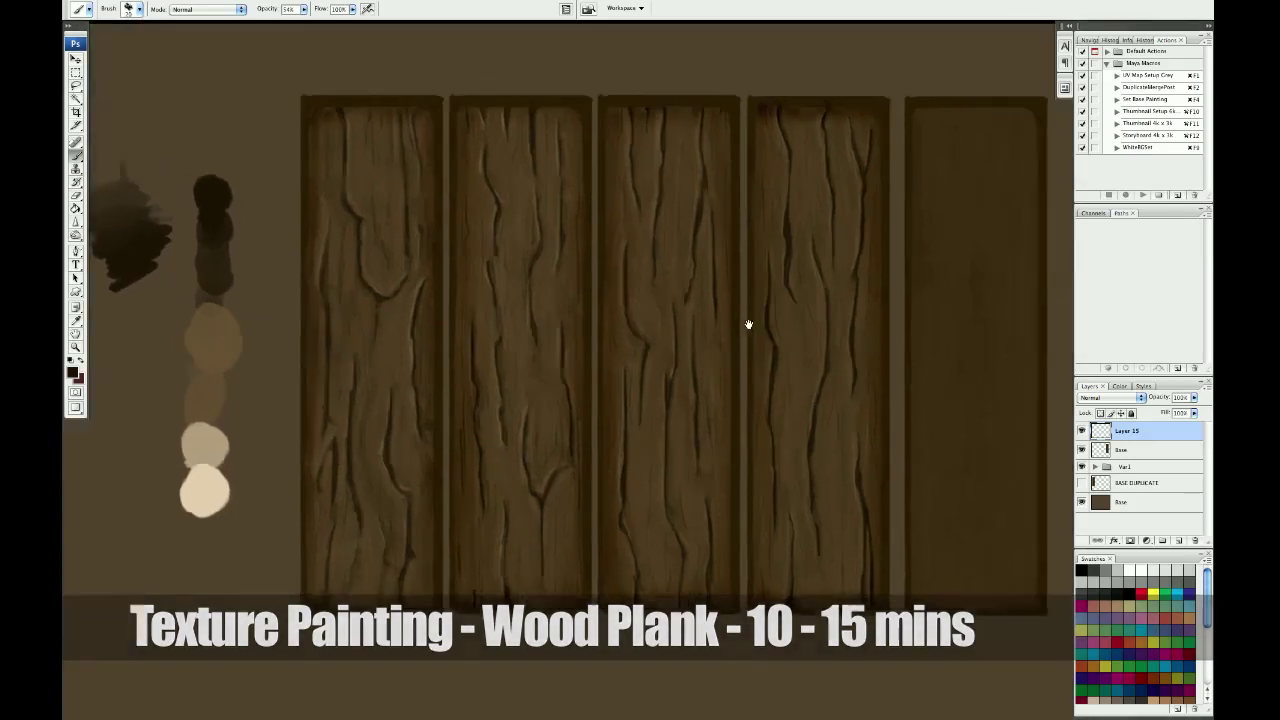
{"action": "mouse_move", "coordinate": [746, 323]}
{"action": "left_mouse_down"}
{"action": "mouse_move", "coordinate": [580, 113]}
{"action": "mouse_move", "coordinate": [557, 216]}
{"action": "left_mouse_up"}
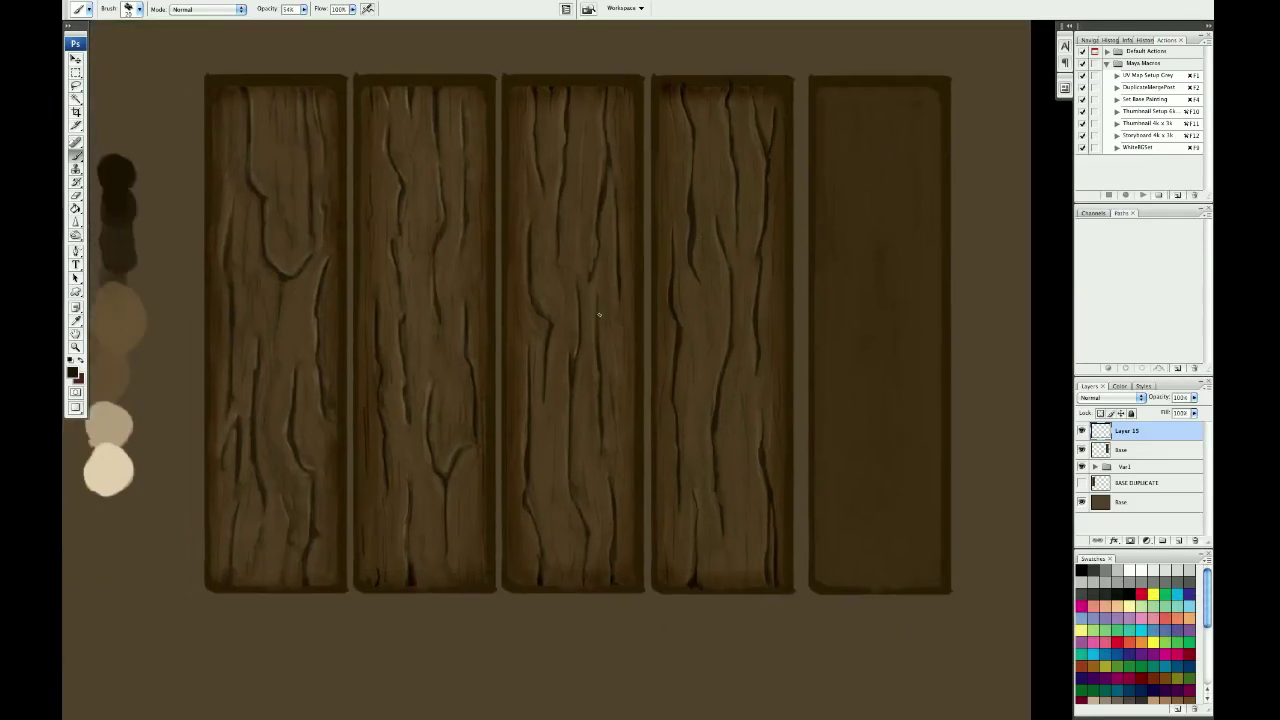
{"action": "left_click_drag", "start_coordinate": [599, 315], "coordinate": [638, 333]}
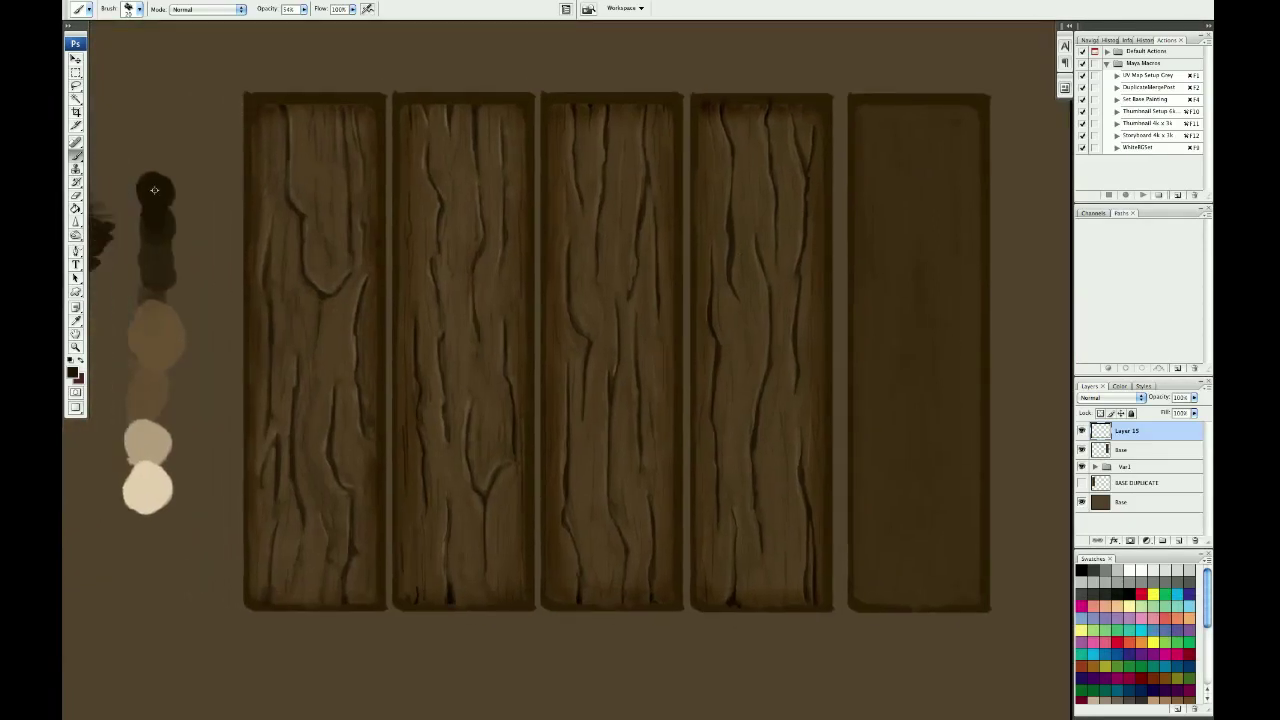
{"action": "right_click", "coordinate": [709, 183]}
{"action": "key", "text": "Return"}
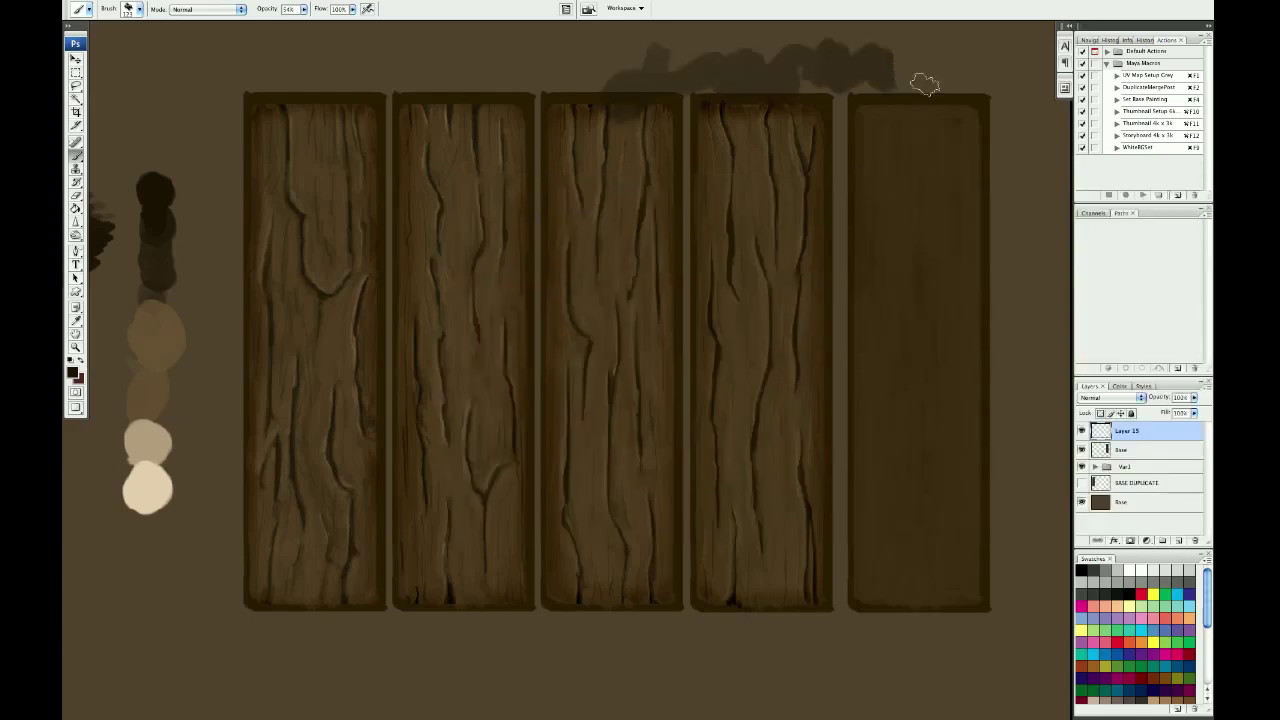
{"action": "scroll", "coordinate": [755, 160], "scroll_direction": "right", "scroll_amount": 5}
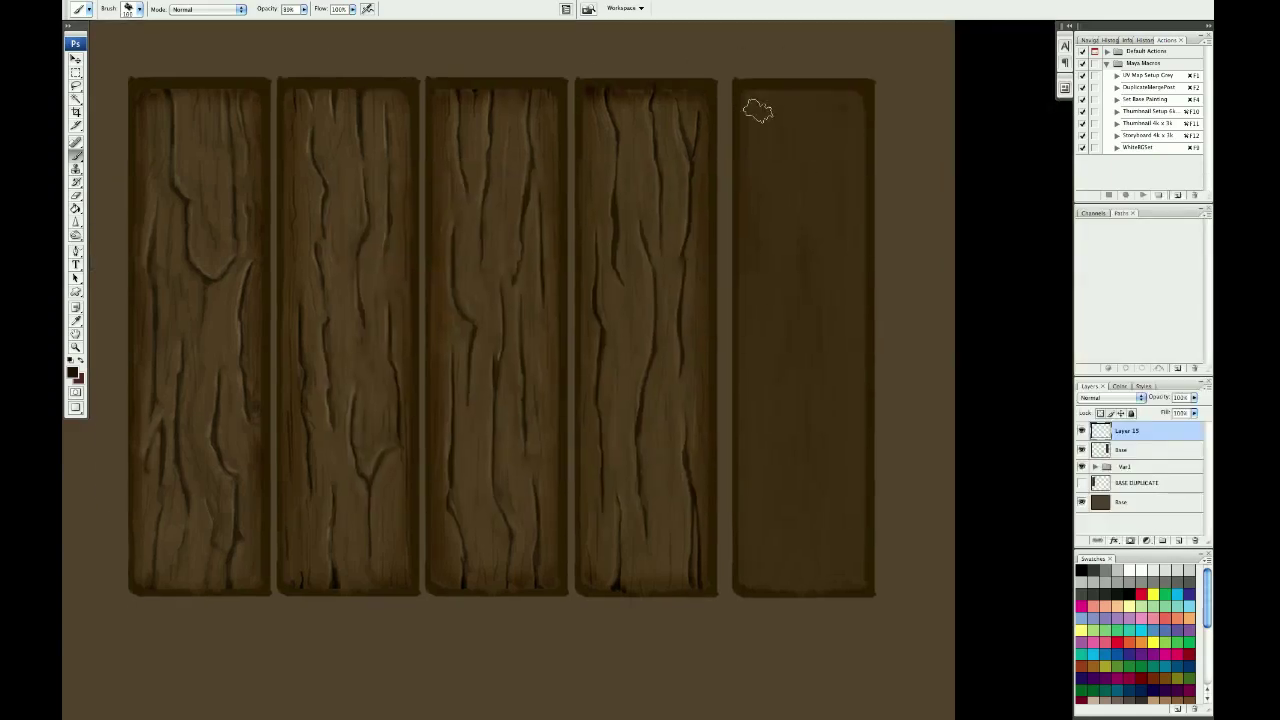
Step: Paint long dark brown crack strokes down the fifth plank's left and right sides
{"action": "mouse_move", "coordinate": [774, 96]}
{"action": "left_mouse_down"}
{"action": "mouse_move", "coordinate": [784, 116]}
{"action": "mouse_move", "coordinate": [772, 204]}
{"action": "left_mouse_up"}
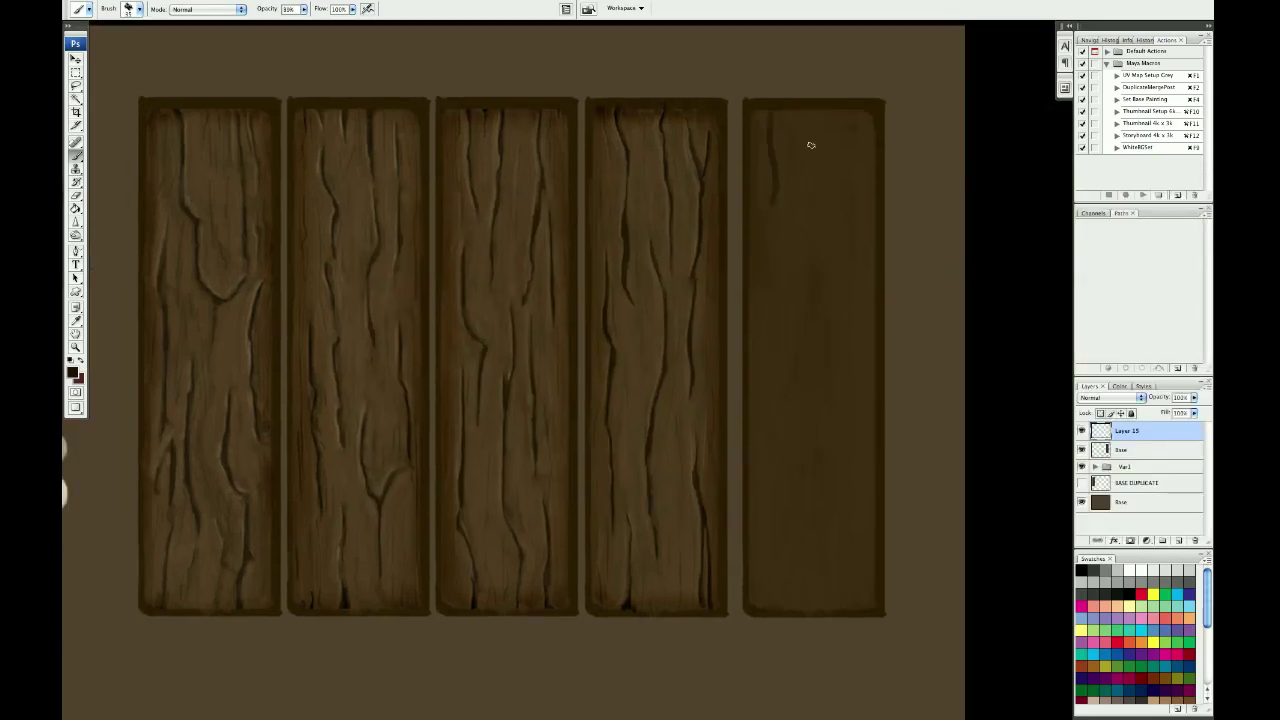
{"action": "scroll", "coordinate": [800, 180], "scroll_direction": "right", "scroll_amount": 1}
{"action": "scroll", "coordinate": [790, 130], "scroll_direction": "right", "scroll_amount": 1}
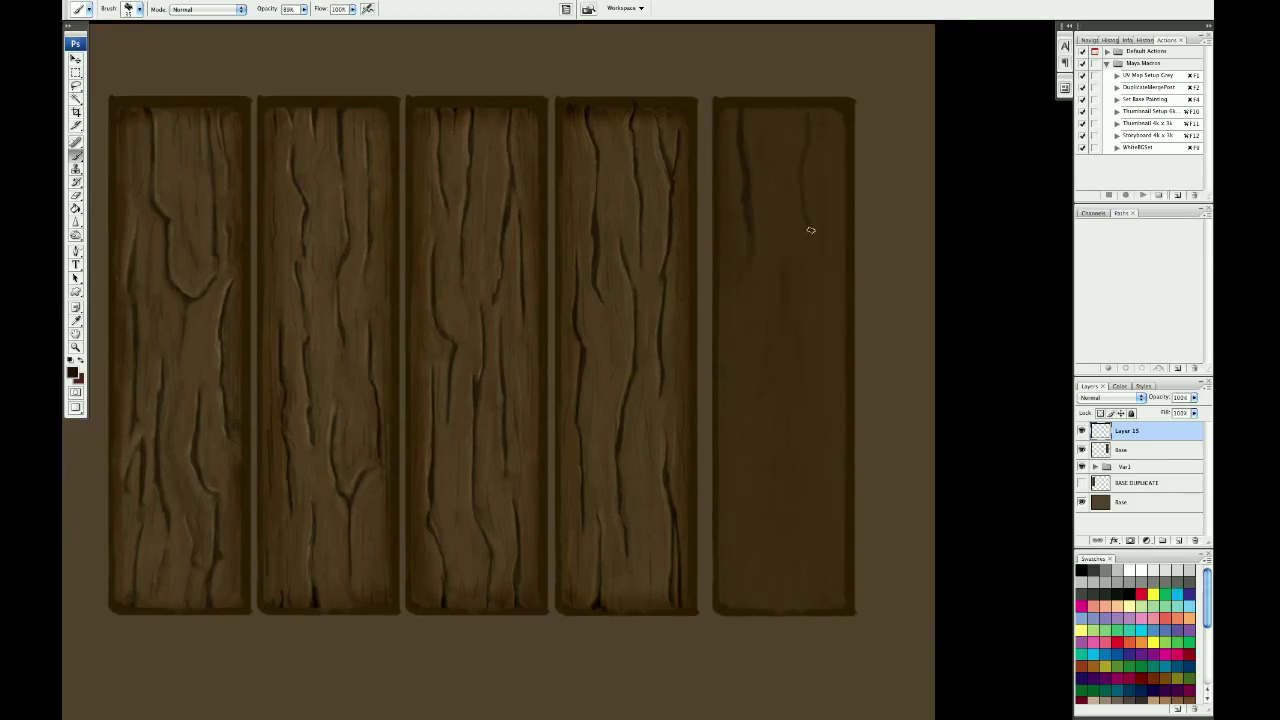
{"action": "left_click_drag", "start_coordinate": [810, 230], "coordinate": [806, 325]}
{"action": "left_click_drag", "start_coordinate": [770, 305], "coordinate": [762, 413]}
{"action": "left_click_drag", "start_coordinate": [760, 328], "coordinate": [756, 603]}
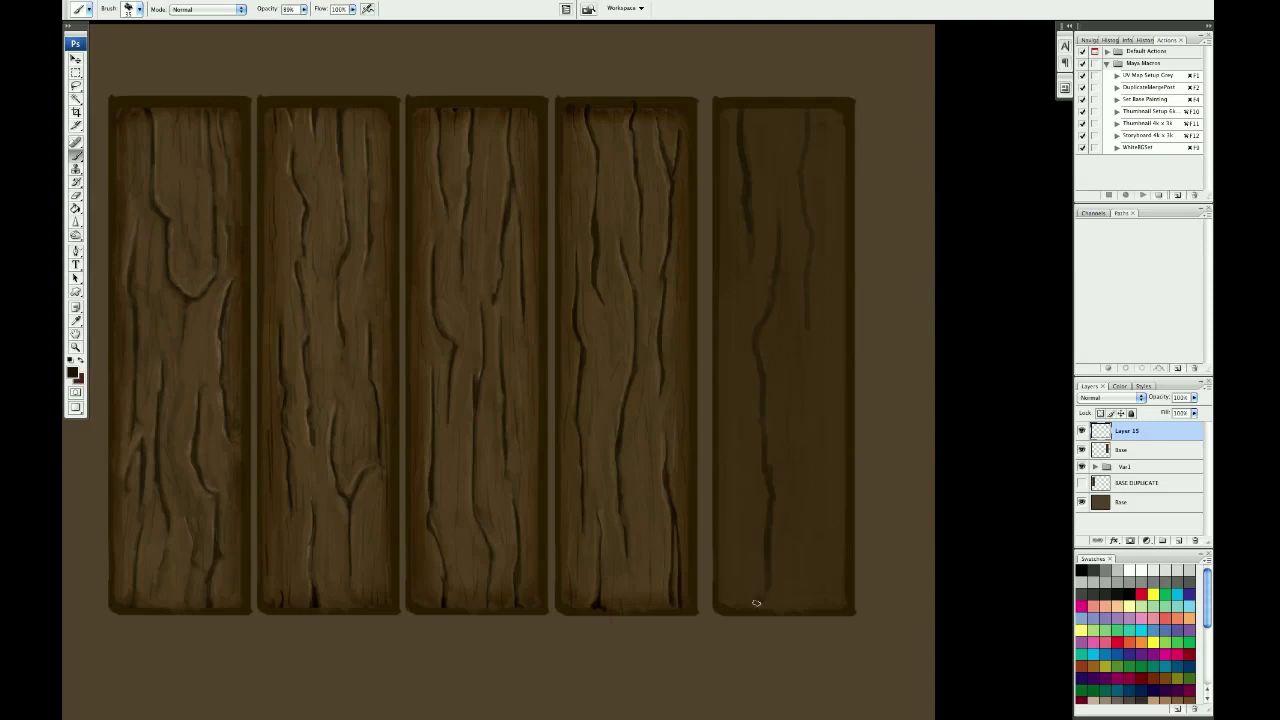
{"action": "left_click_drag", "start_coordinate": [802, 425], "coordinate": [814, 543]}
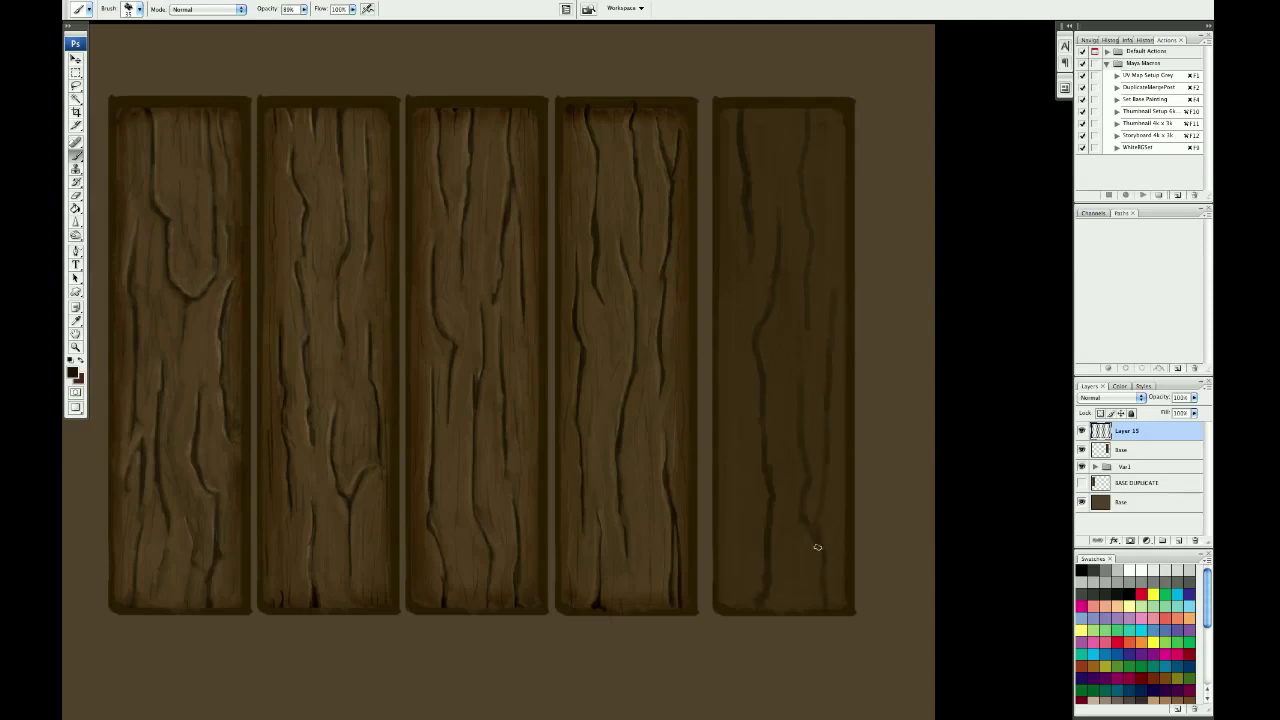
{"action": "left_click_drag", "start_coordinate": [833, 300], "coordinate": [823, 598]}
{"action": "left_click_drag", "start_coordinate": [737, 315], "coordinate": [735, 501]}
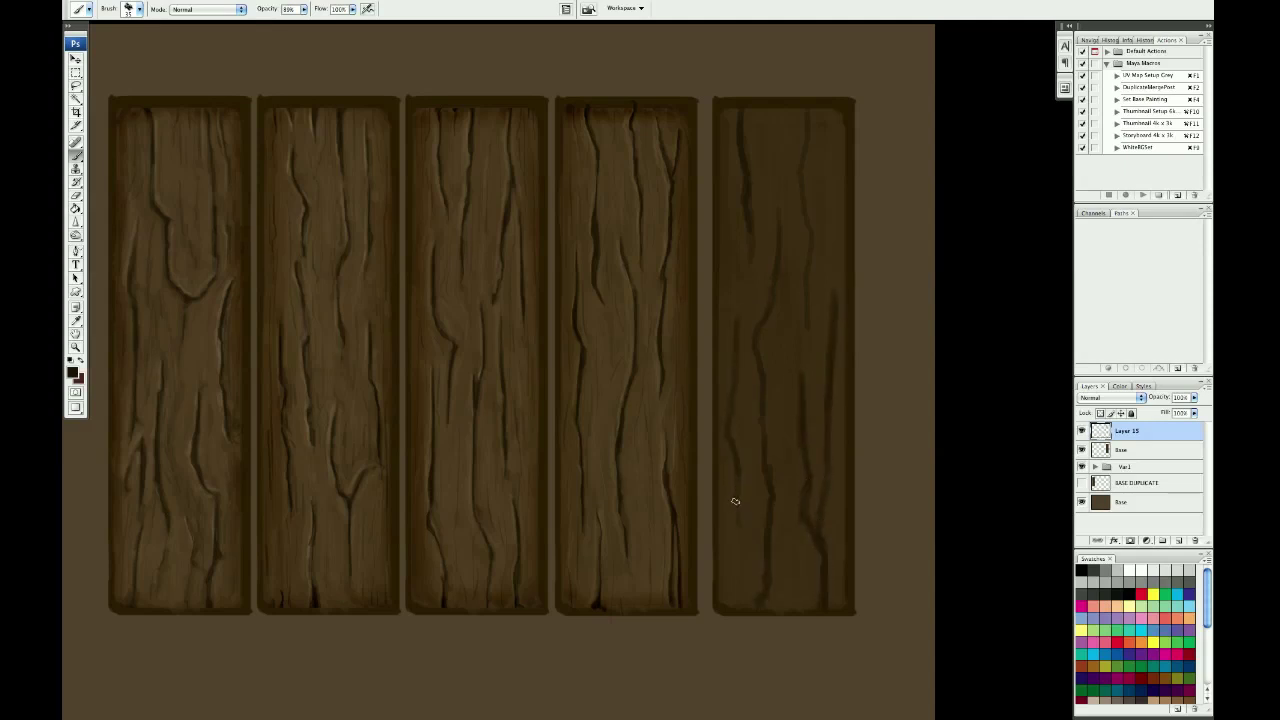
Step: Add shorter dark cracks near the fifth plank's top and middle, undoing the last stroke
{"action": "left_click_drag", "start_coordinate": [822, 138], "coordinate": [828, 172]}
{"action": "left_click_drag", "start_coordinate": [806, 114], "coordinate": [803, 191]}
{"action": "left_click_drag", "start_coordinate": [803, 288], "coordinate": [802, 328]}
{"action": "left_click_drag", "start_coordinate": [782, 210], "coordinate": [777, 272]}
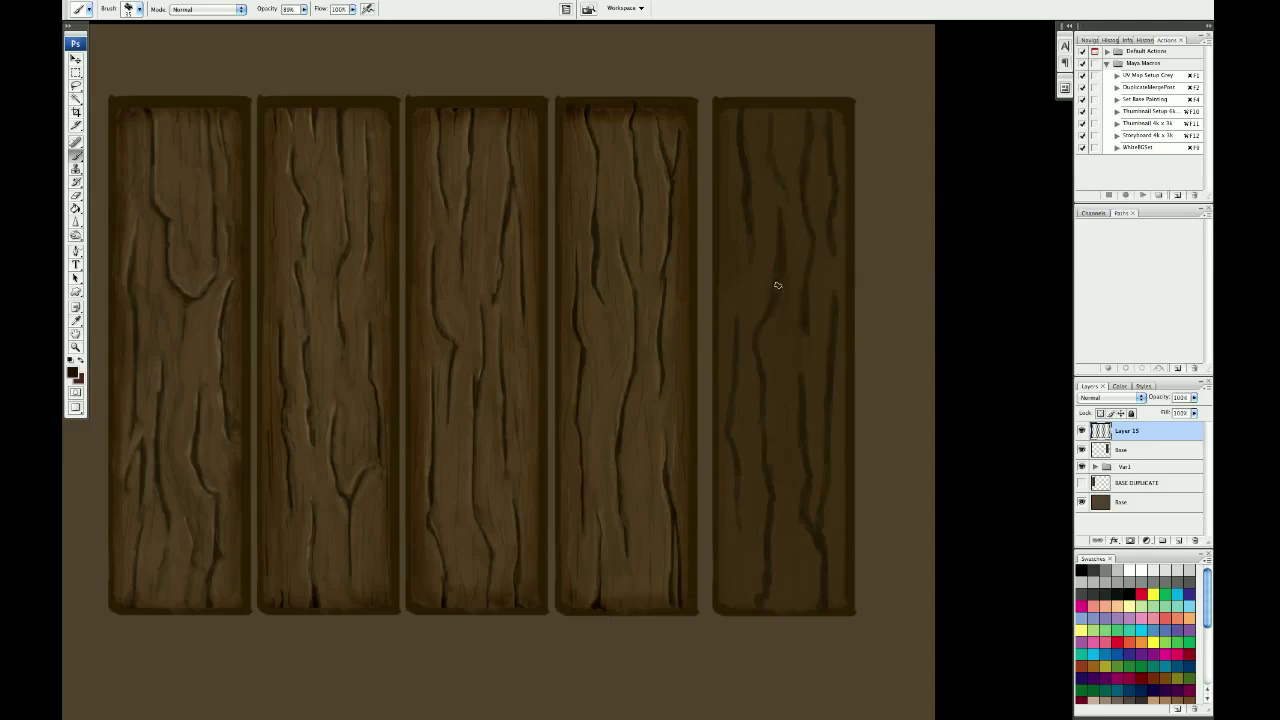
{"action": "left_click_drag", "start_coordinate": [742, 318], "coordinate": [735, 500]}
{"action": "key", "text": "ctrl+z"}
Step: Add a new empty layer above the cracks for the highlights
{"action": "left_click_drag", "start_coordinate": [740, 260], "coordinate": [737, 509]}
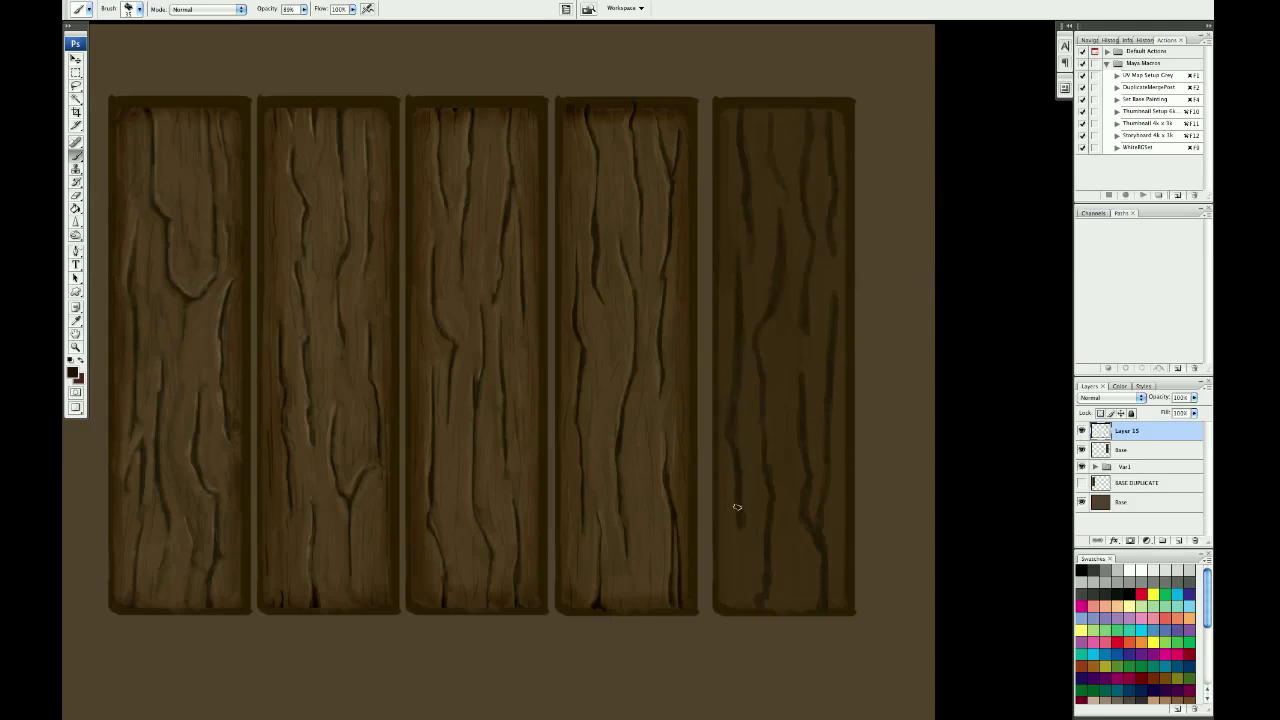
{"action": "left_click_drag", "start_coordinate": [856, 75], "coordinate": [812, 77]}
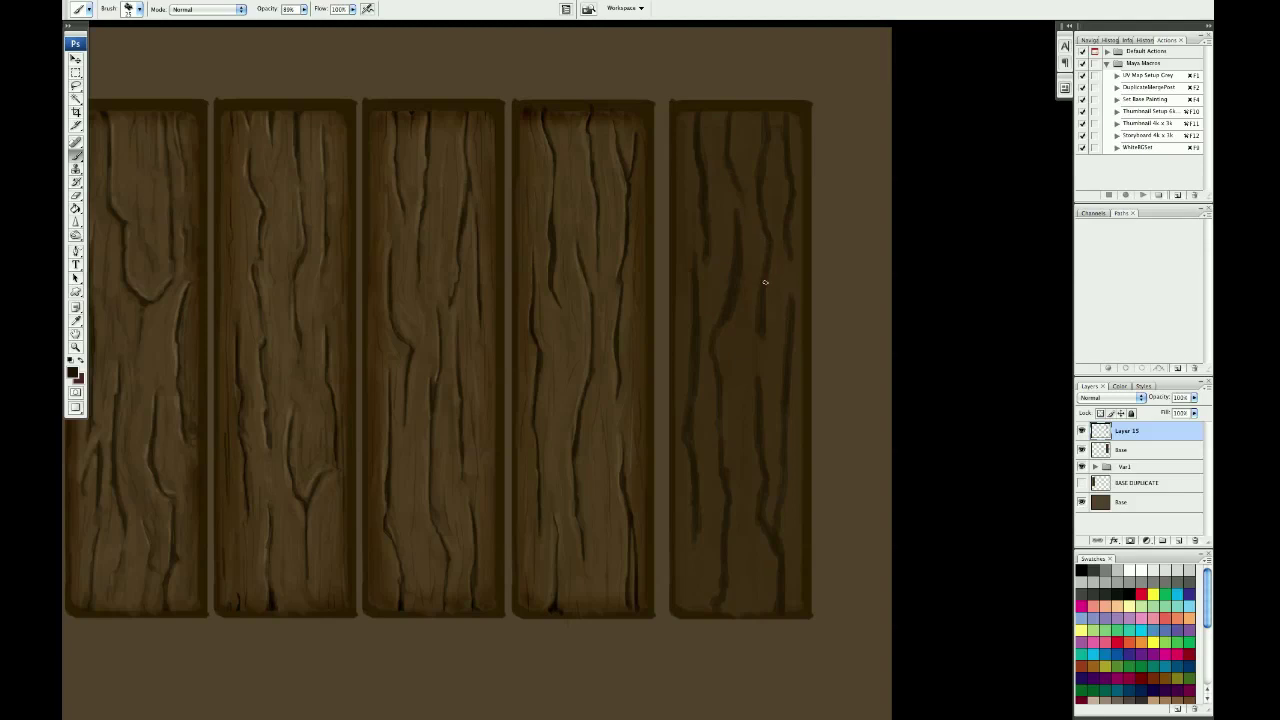
{"action": "left_click", "coordinate": [1178, 540]}
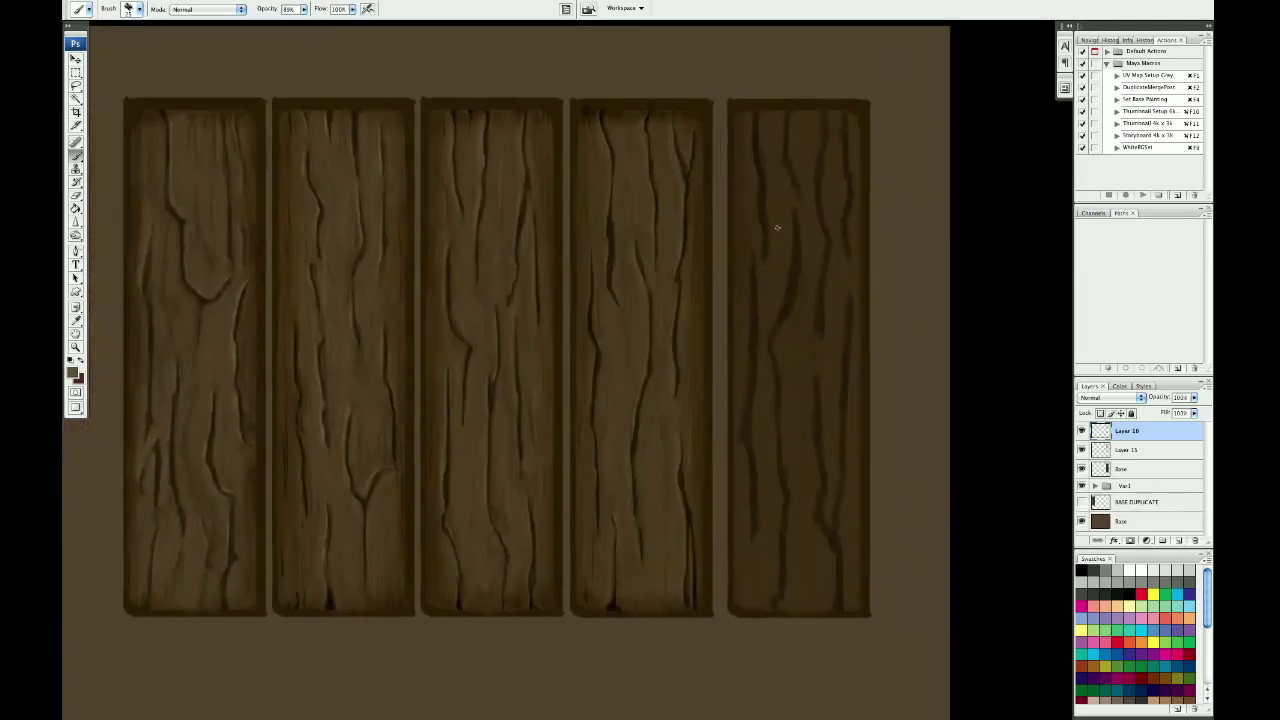
Step: Paint light highlights along the fifth plank's upper cracks, middle and left side
{"action": "left_click_drag", "start_coordinate": [670, 215], "coordinate": [578, 217]}
{"action": "scroll", "coordinate": [664, 158], "scroll_direction": "up", "scroll_amount": 2}
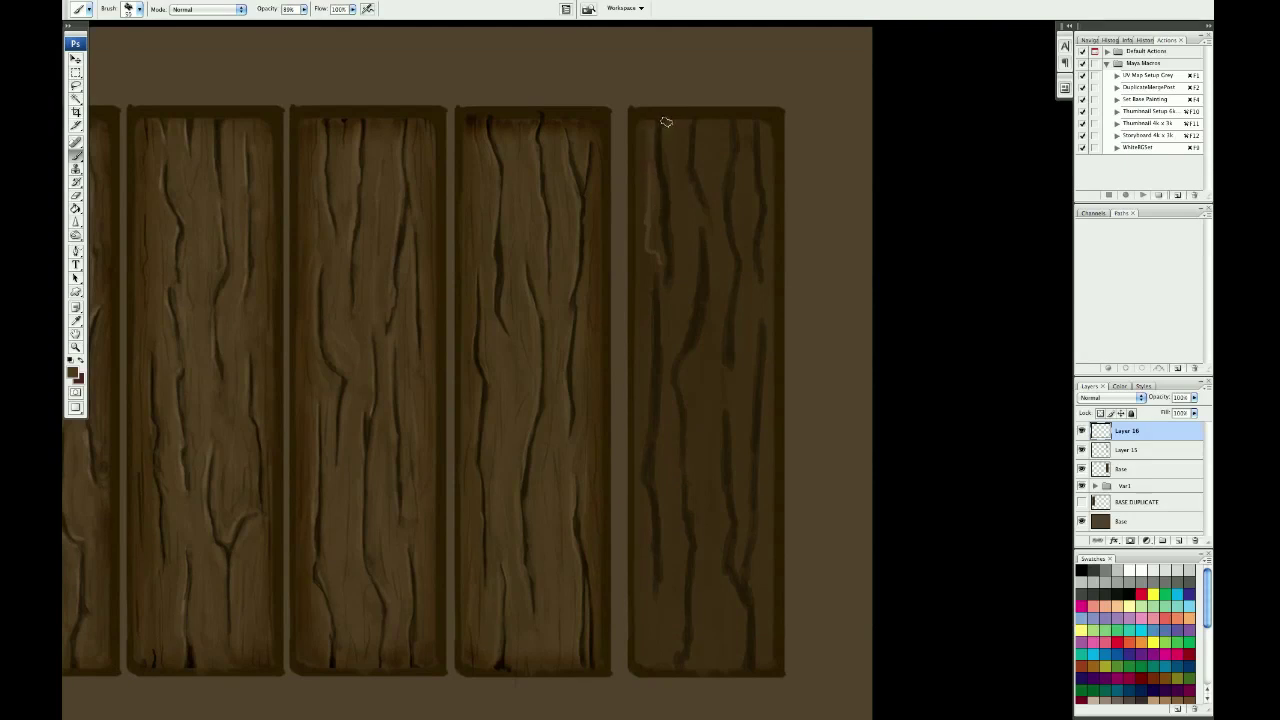
{"action": "left_click_drag", "start_coordinate": [666, 122], "coordinate": [661, 263]}
{"action": "left_click_drag", "start_coordinate": [684, 120], "coordinate": [706, 222]}
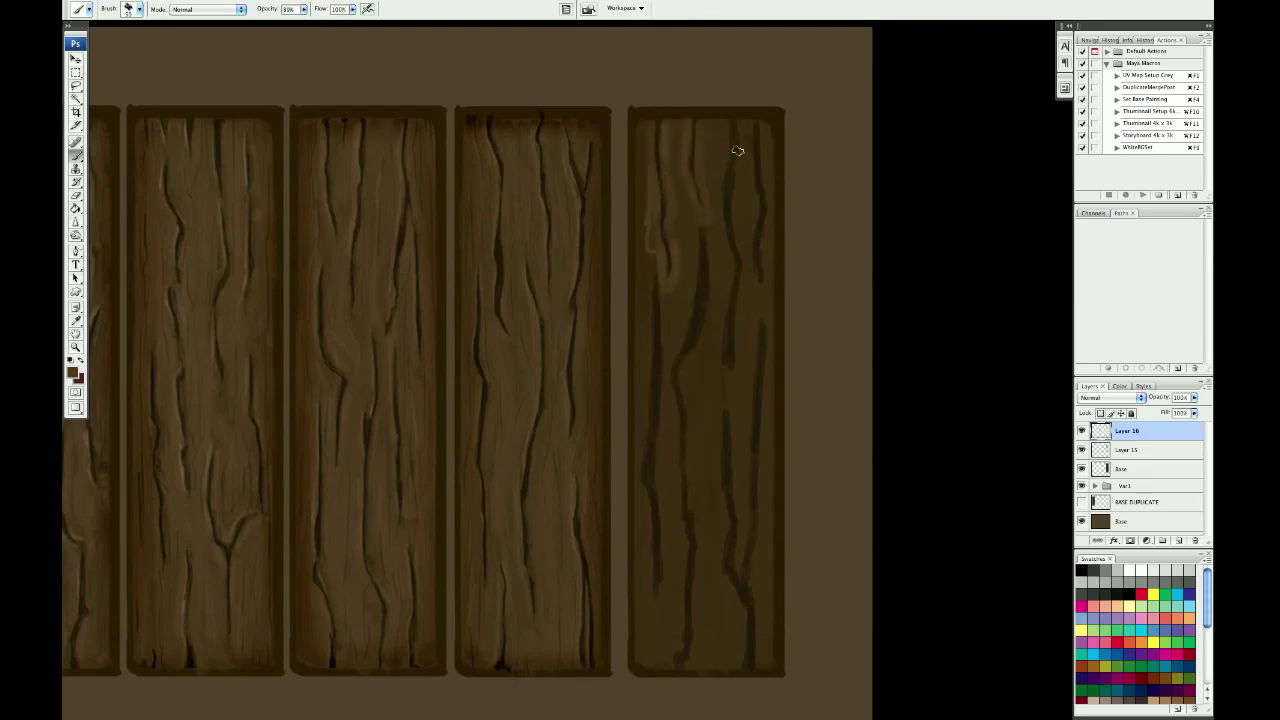
{"action": "mouse_move", "coordinate": [740, 125]}
{"action": "left_mouse_down"}
{"action": "mouse_move", "coordinate": [728, 175]}
{"action": "mouse_move", "coordinate": [742, 316]}
{"action": "mouse_move", "coordinate": [732, 372]}
{"action": "left_mouse_up"}
{"action": "left_click_drag", "start_coordinate": [726, 283], "coordinate": [718, 372]}
{"action": "mouse_move", "coordinate": [709, 224]}
{"action": "left_mouse_down"}
{"action": "mouse_move", "coordinate": [704, 334]}
{"action": "mouse_move", "coordinate": [680, 303]}
{"action": "mouse_move", "coordinate": [684, 352]}
{"action": "left_mouse_up"}
{"action": "mouse_move", "coordinate": [669, 283]}
{"action": "left_mouse_down"}
{"action": "mouse_move", "coordinate": [647, 277]}
{"action": "mouse_move", "coordinate": [643, 294]}
{"action": "mouse_move", "coordinate": [663, 357]}
{"action": "mouse_move", "coordinate": [637, 491]}
{"action": "mouse_move", "coordinate": [657, 526]}
{"action": "mouse_move", "coordinate": [640, 557]}
{"action": "mouse_move", "coordinate": [645, 640]}
{"action": "left_mouse_up"}
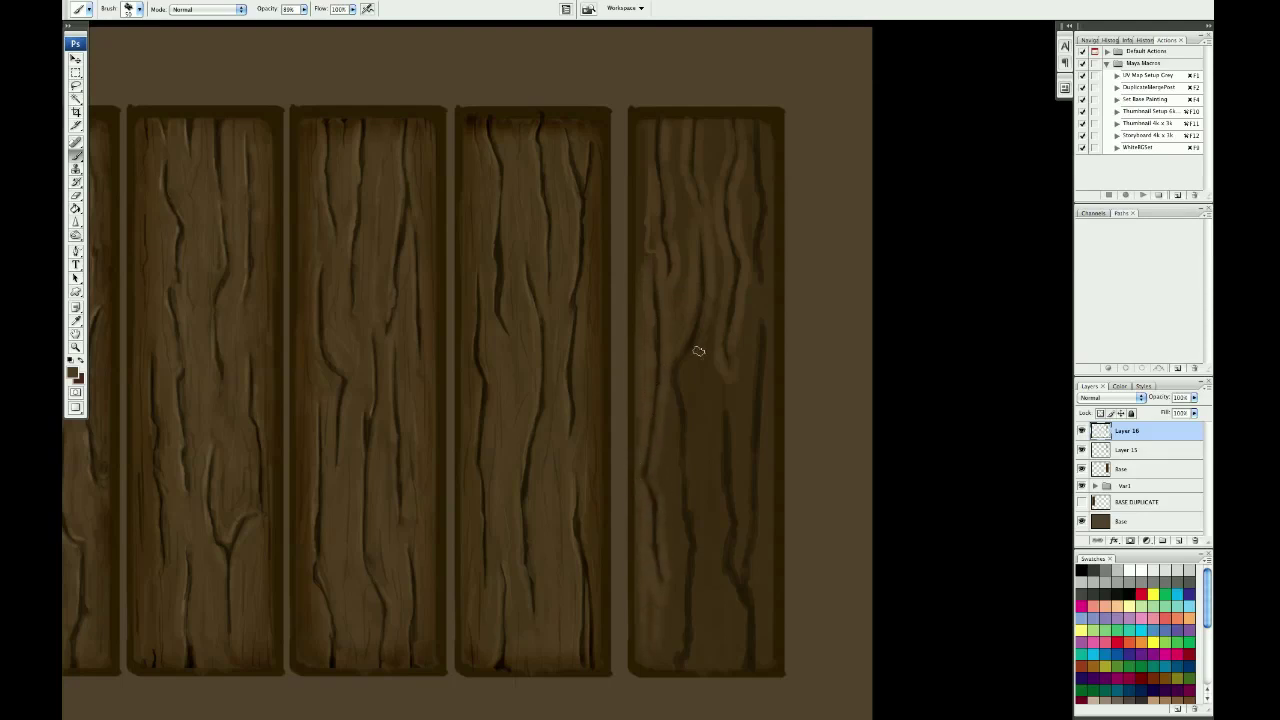
Step: Add highlights along the fifth plank's lower left, right edge and middle
{"action": "mouse_move", "coordinate": [694, 351]}
{"action": "left_mouse_down"}
{"action": "mouse_move", "coordinate": [672, 418]}
{"action": "mouse_move", "coordinate": [680, 517]}
{"action": "mouse_move", "coordinate": [697, 543]}
{"action": "mouse_move", "coordinate": [672, 618]}
{"action": "left_mouse_up"}
{"action": "mouse_move", "coordinate": [651, 143]}
{"action": "left_mouse_down"}
{"action": "mouse_move", "coordinate": [651, 246]}
{"action": "mouse_move", "coordinate": [674, 177]}
{"action": "mouse_move", "coordinate": [684, 298]}
{"action": "left_mouse_up"}
{"action": "mouse_move", "coordinate": [749, 120]}
{"action": "left_mouse_down"}
{"action": "mouse_move", "coordinate": [766, 157]}
{"action": "mouse_move", "coordinate": [754, 194]}
{"action": "mouse_move", "coordinate": [766, 371]}
{"action": "mouse_move", "coordinate": [748, 455]}
{"action": "left_mouse_up"}
{"action": "left_click_drag", "start_coordinate": [754, 390], "coordinate": [738, 460]}
{"action": "left_click_drag", "start_coordinate": [706, 355], "coordinate": [662, 560]}
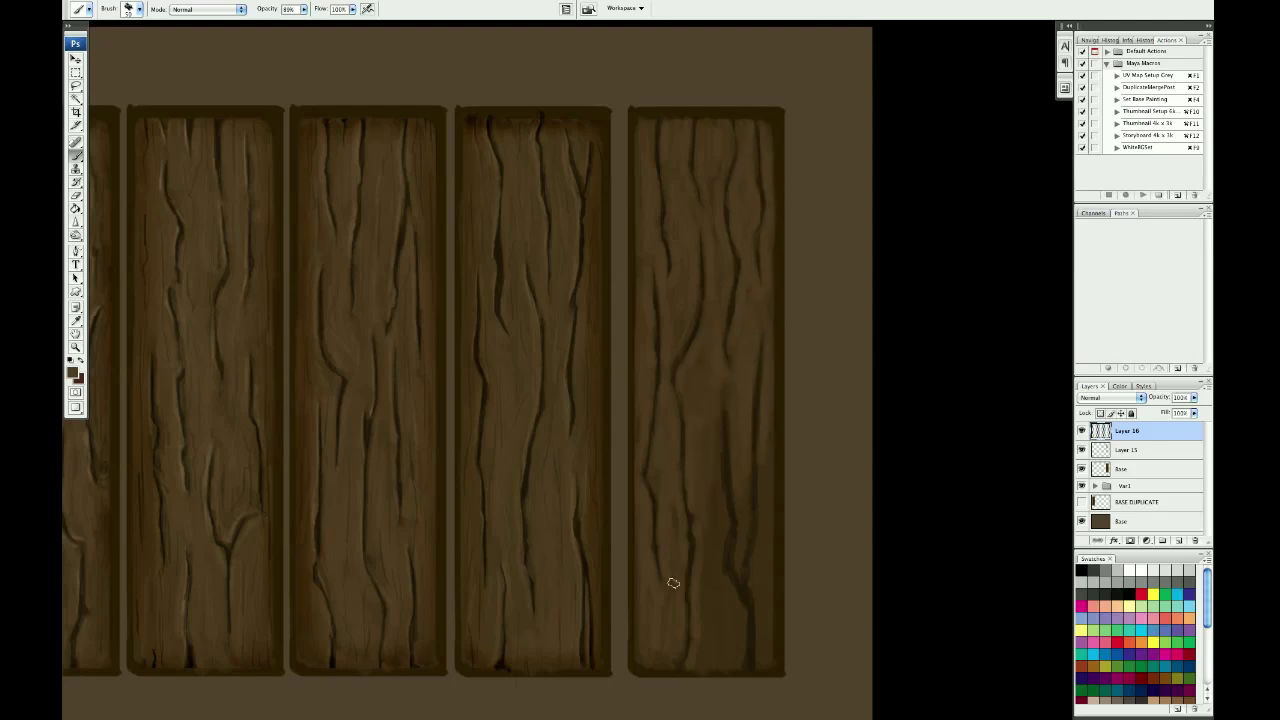
{"action": "mouse_move", "coordinate": [706, 502]}
{"action": "left_mouse_down"}
{"action": "mouse_move", "coordinate": [730, 390]}
{"action": "mouse_move", "coordinate": [738, 605]}
{"action": "left_mouse_up"}
Step: Lower the brush opacity and paint softer highlights on the fifth plank's lower right
{"action": "key", "text": "3"}
{"action": "key", "text": "3"}
{"action": "left_click_drag", "start_coordinate": [760, 485], "coordinate": [740, 660]}
{"action": "left_click_drag", "start_coordinate": [712, 502], "coordinate": [710, 660]}
{"action": "left_click_drag", "start_coordinate": [723, 586], "coordinate": [726, 650]}
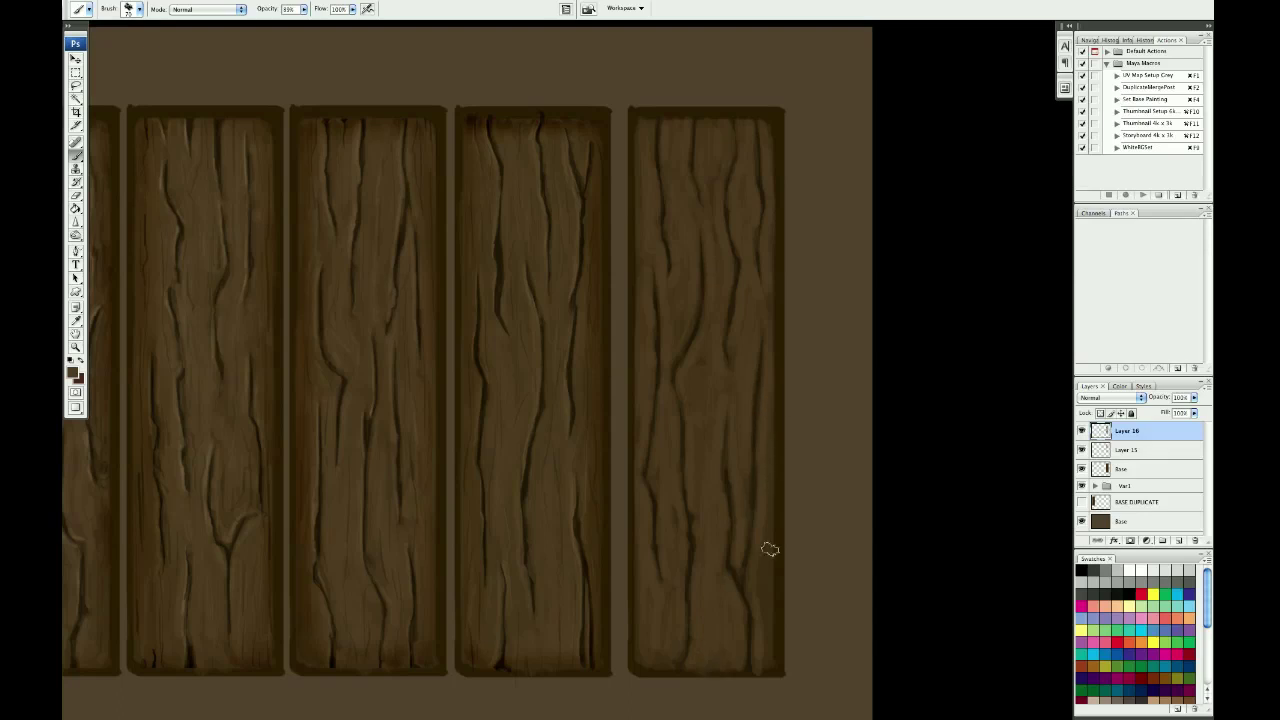
{"action": "left_click_drag", "start_coordinate": [769, 500], "coordinate": [770, 652]}
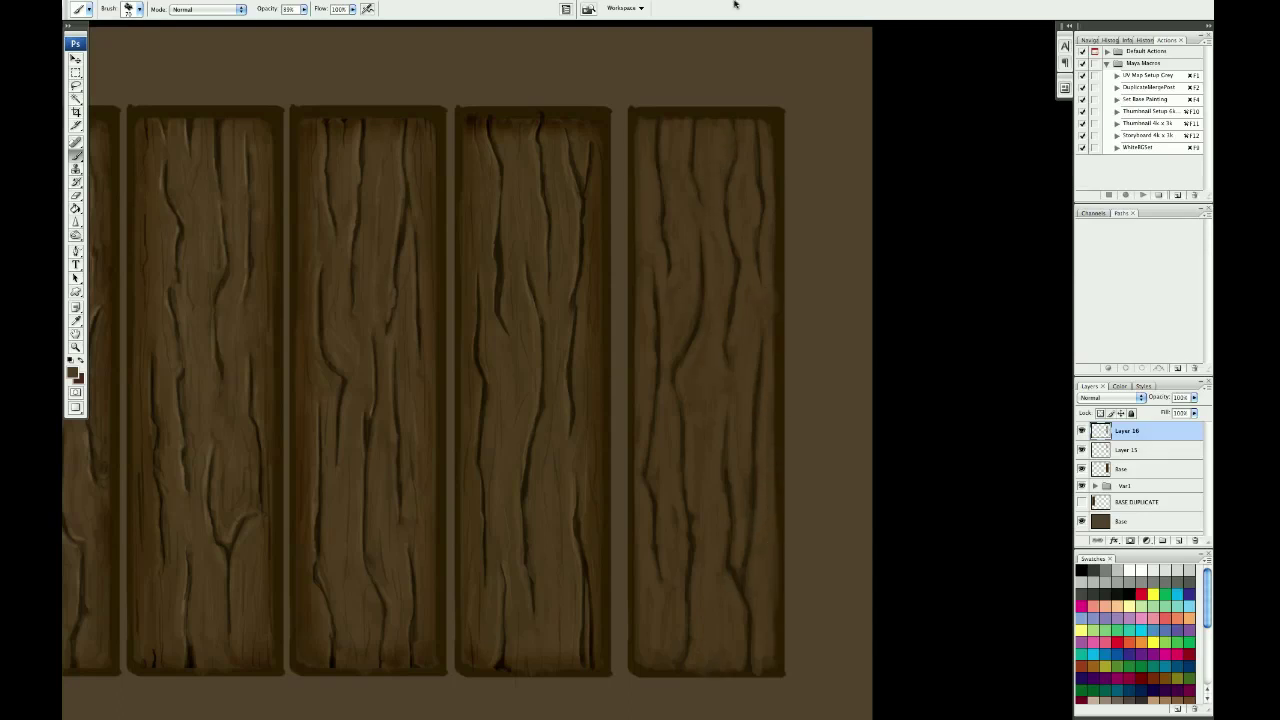
{"action": "left_click_drag", "start_coordinate": [684, 262], "coordinate": [672, 254]}
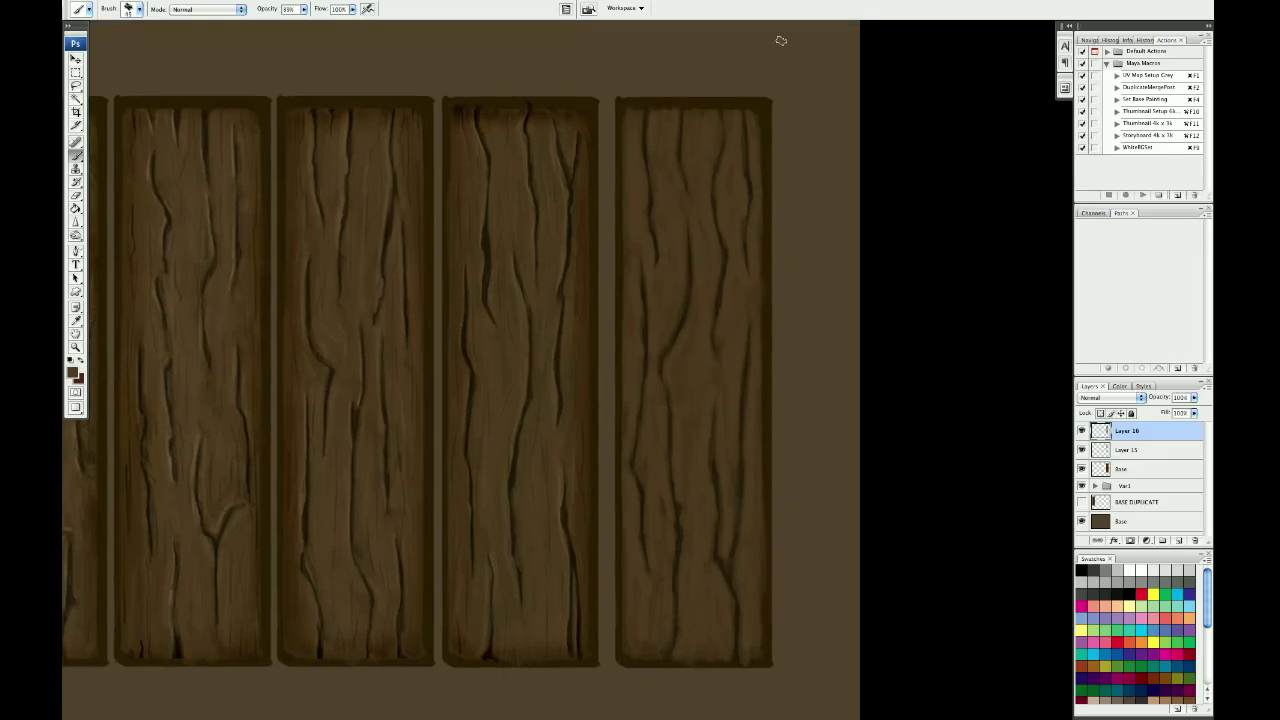
{"action": "left_click_drag", "start_coordinate": [710, 212], "coordinate": [697, 203]}
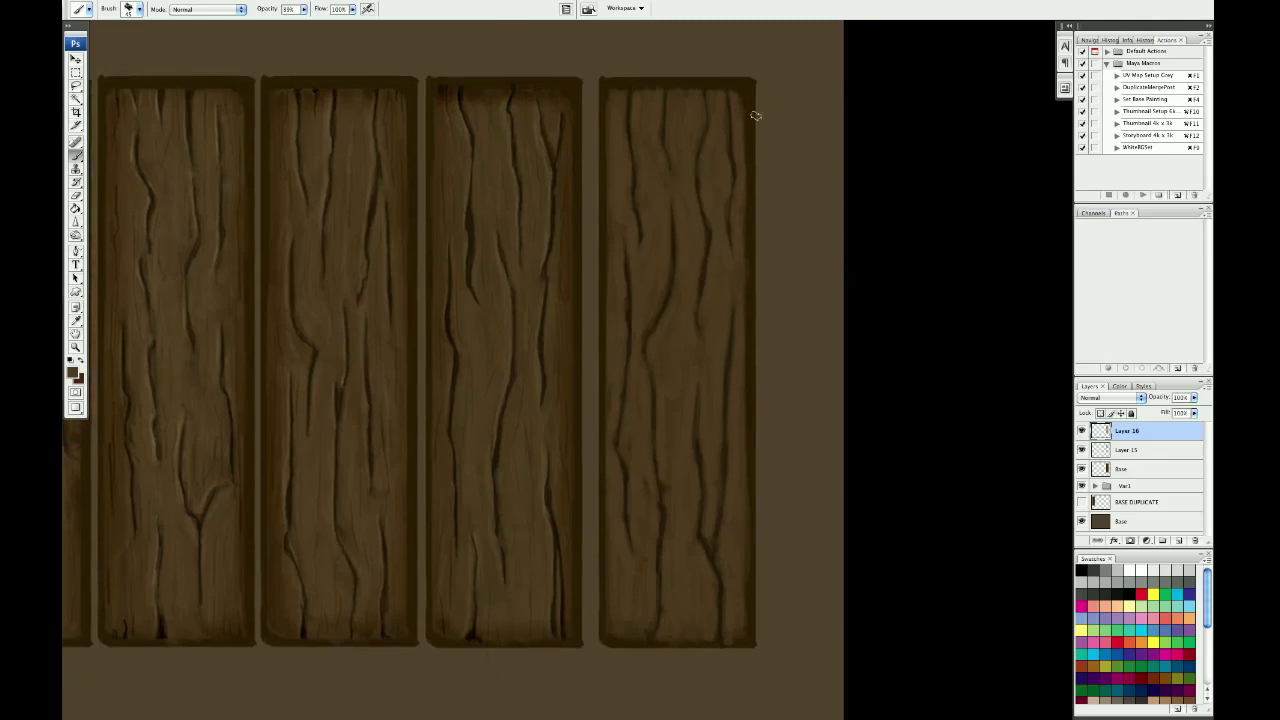
{"action": "key", "text": "ctrl+plus"}
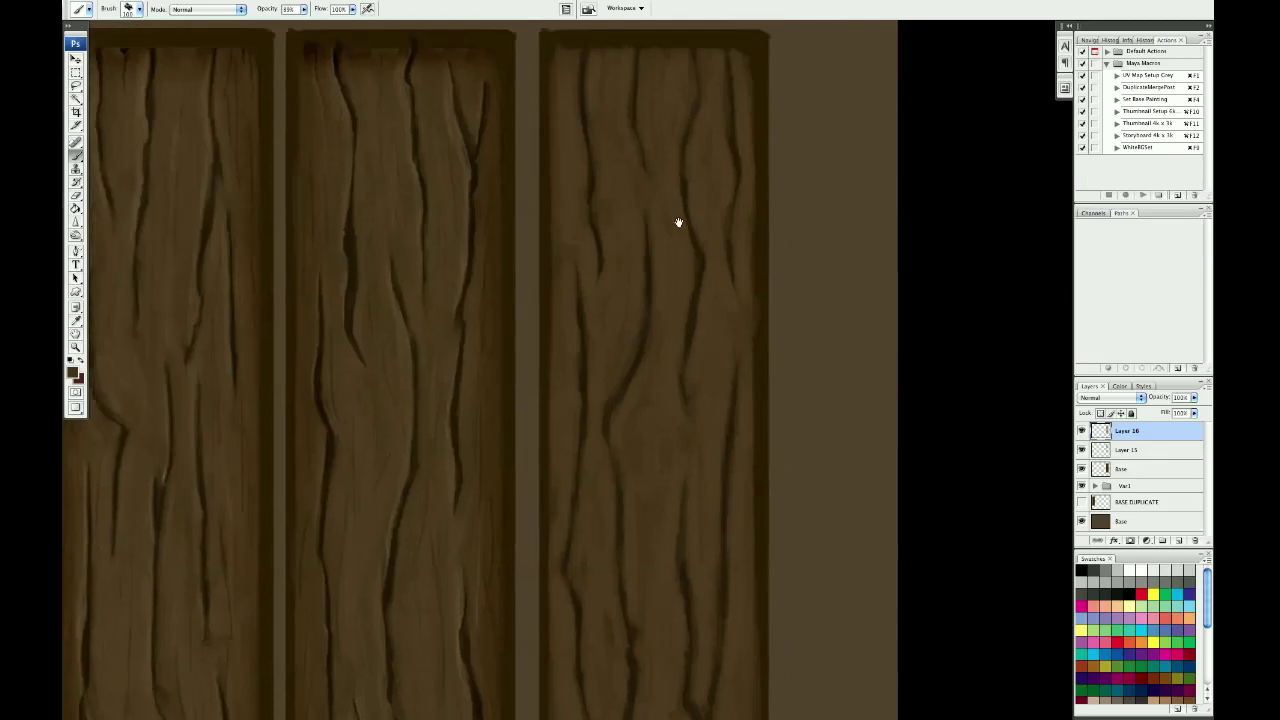
{"action": "key", "text": "ctrl+plus"}
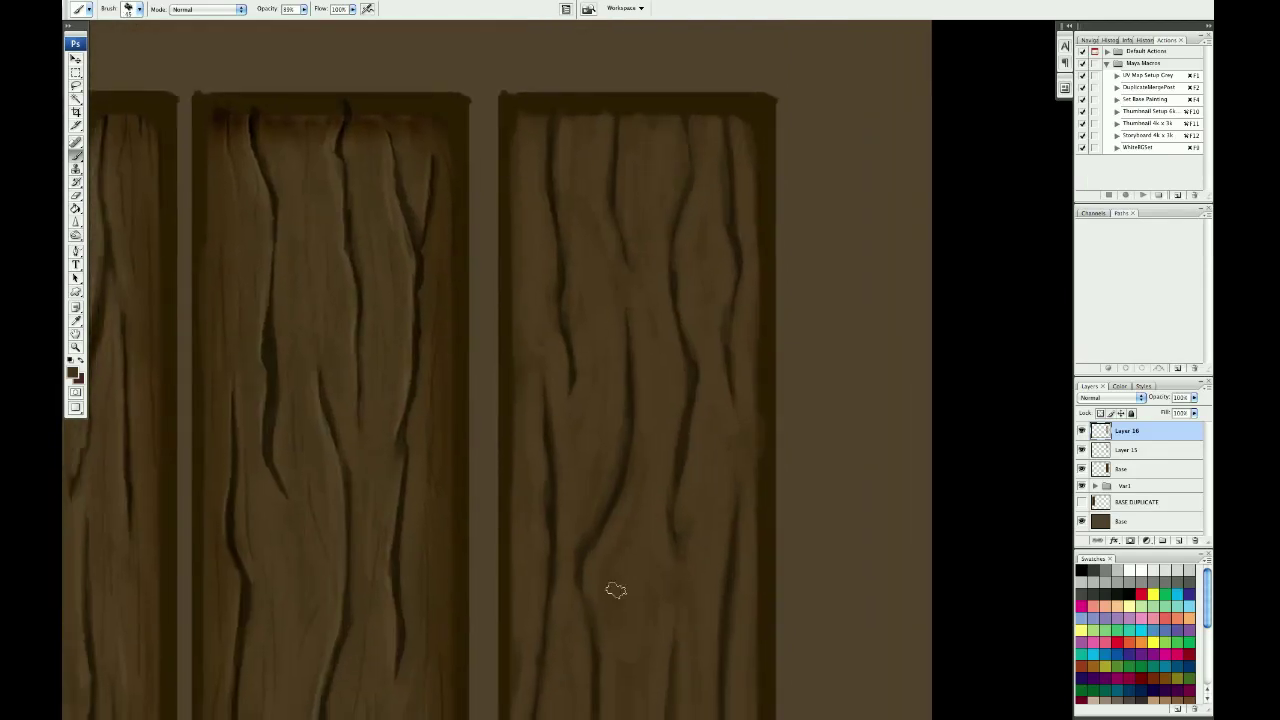
{"action": "scroll", "coordinate": [585, 237], "scroll_direction": "down", "scroll_amount": 2}
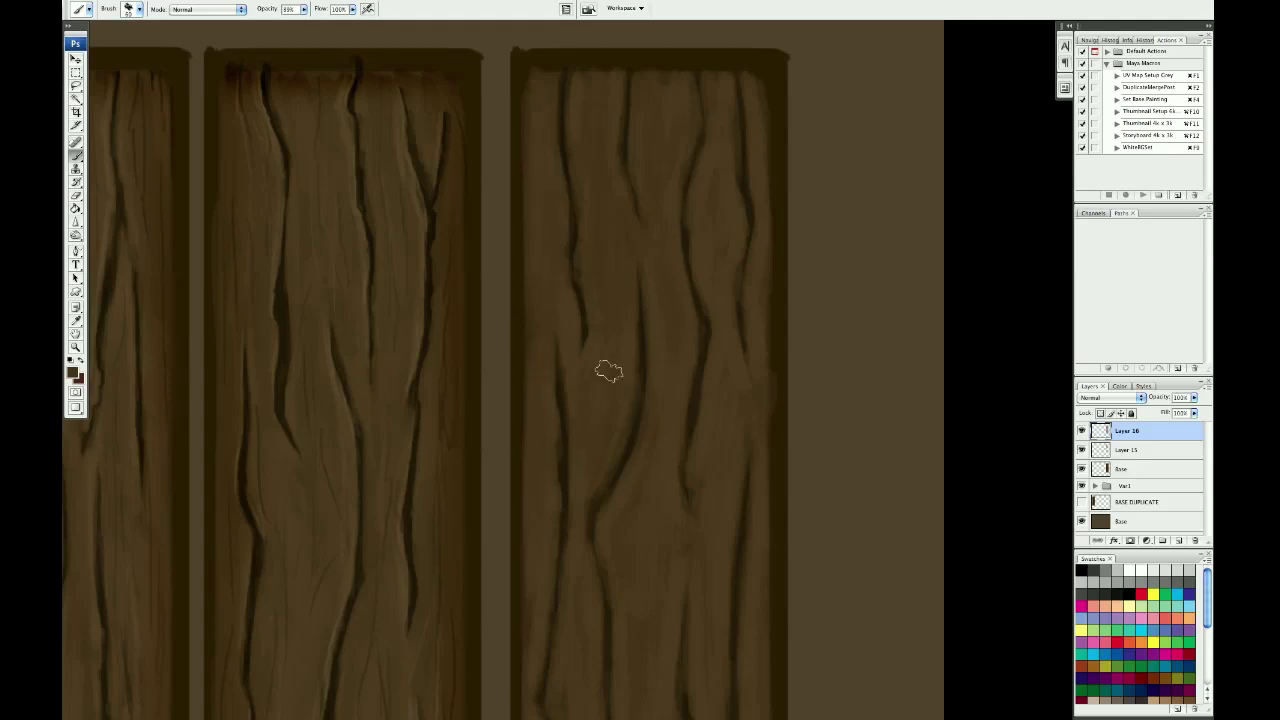
{"action": "key", "text": "ctrl+minus"}
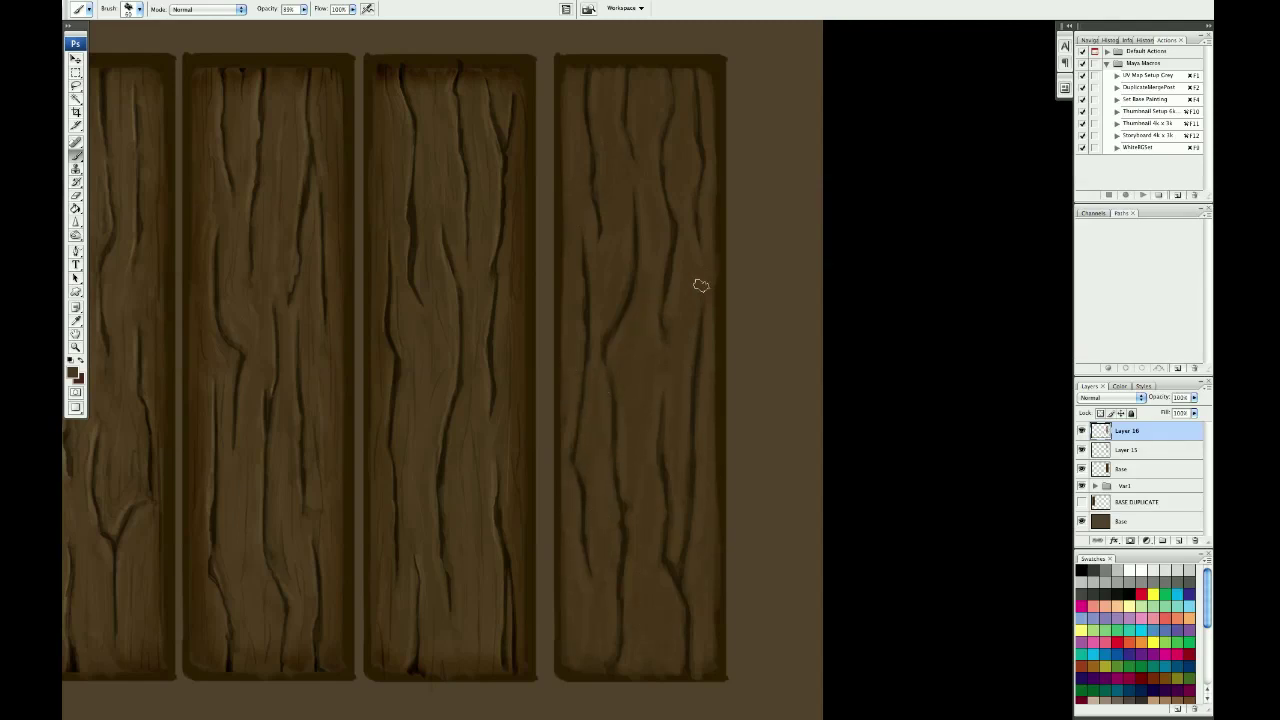
Step: Create Layer 17 as an empty layer above the fifth plank's paint
{"action": "left_click", "coordinate": [1179, 540]}
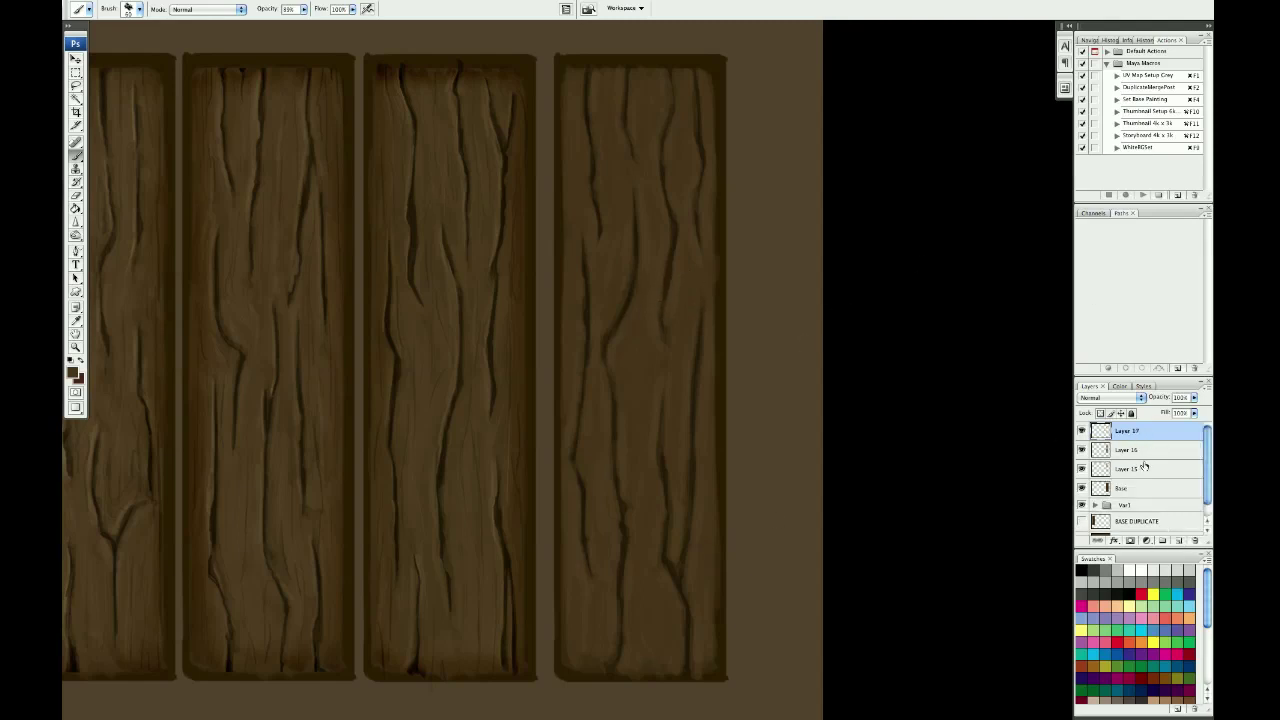
Step: Hide the earlier layer and paint a light-direction arrow above the planks
{"action": "left_click", "coordinate": [1100, 449]}
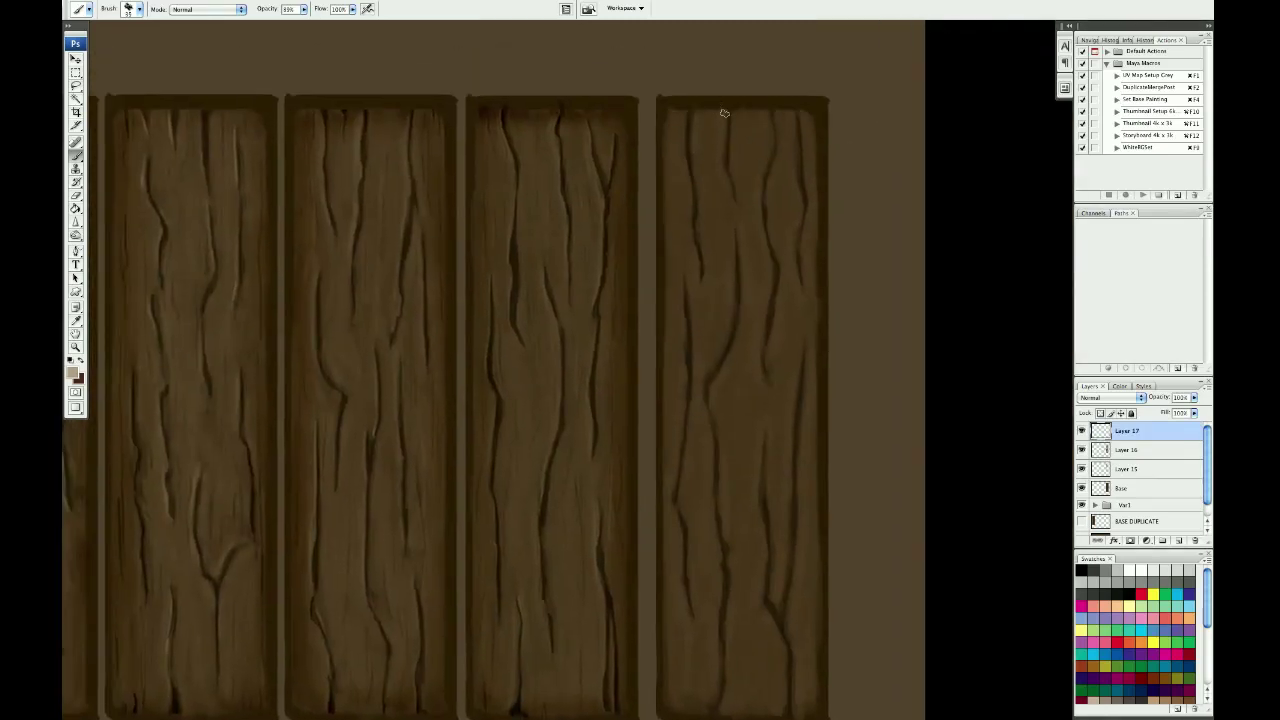
{"action": "left_click_drag", "start_coordinate": [640, 37], "coordinate": [703, 77]}
{"action": "key", "text": "ctrl+z"}
{"action": "left_click_drag", "start_coordinate": [575, 38], "coordinate": [648, 74]}
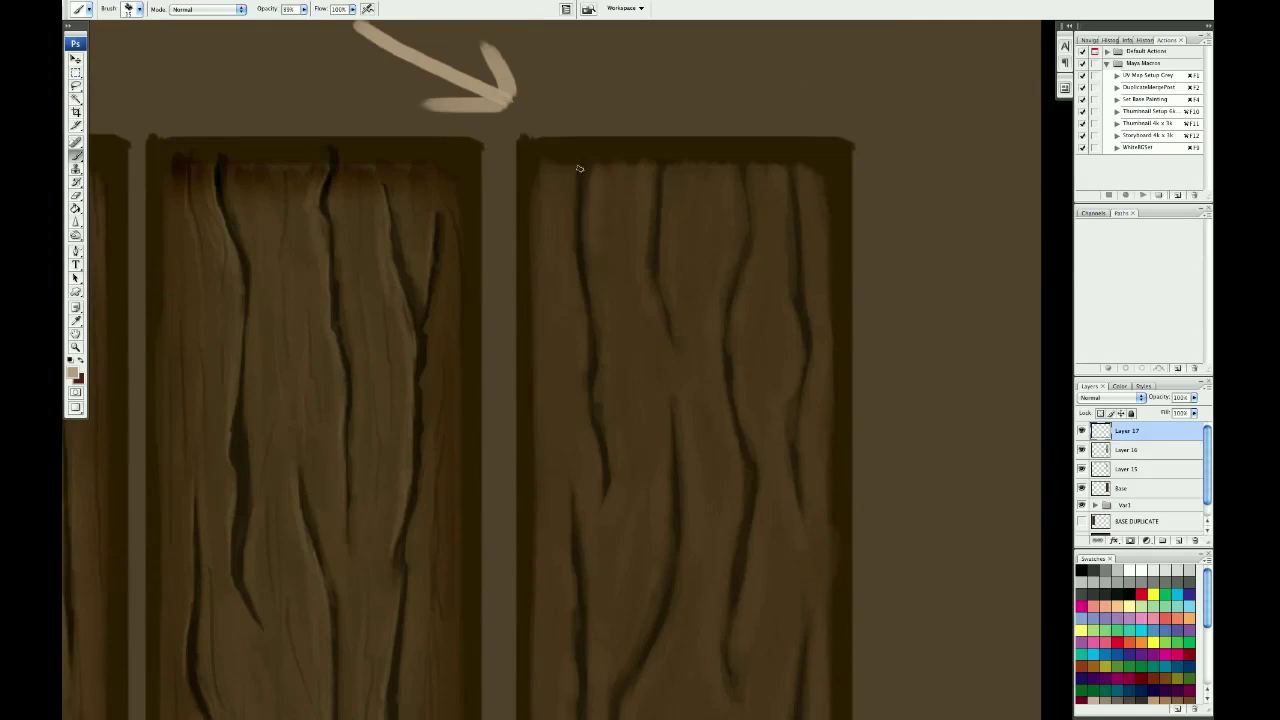
Step: Paint a highlight beside the right plank's crack at 42% brush opacity
{"action": "left_click_drag", "start_coordinate": [578, 172], "coordinate": [586, 252]}
{"action": "key", "text": "ctrl+z"}
{"action": "left_click_drag", "start_coordinate": [574, 180], "coordinate": [585, 252]}
{"action": "key", "text": "4"}
{"action": "key", "text": "2"}
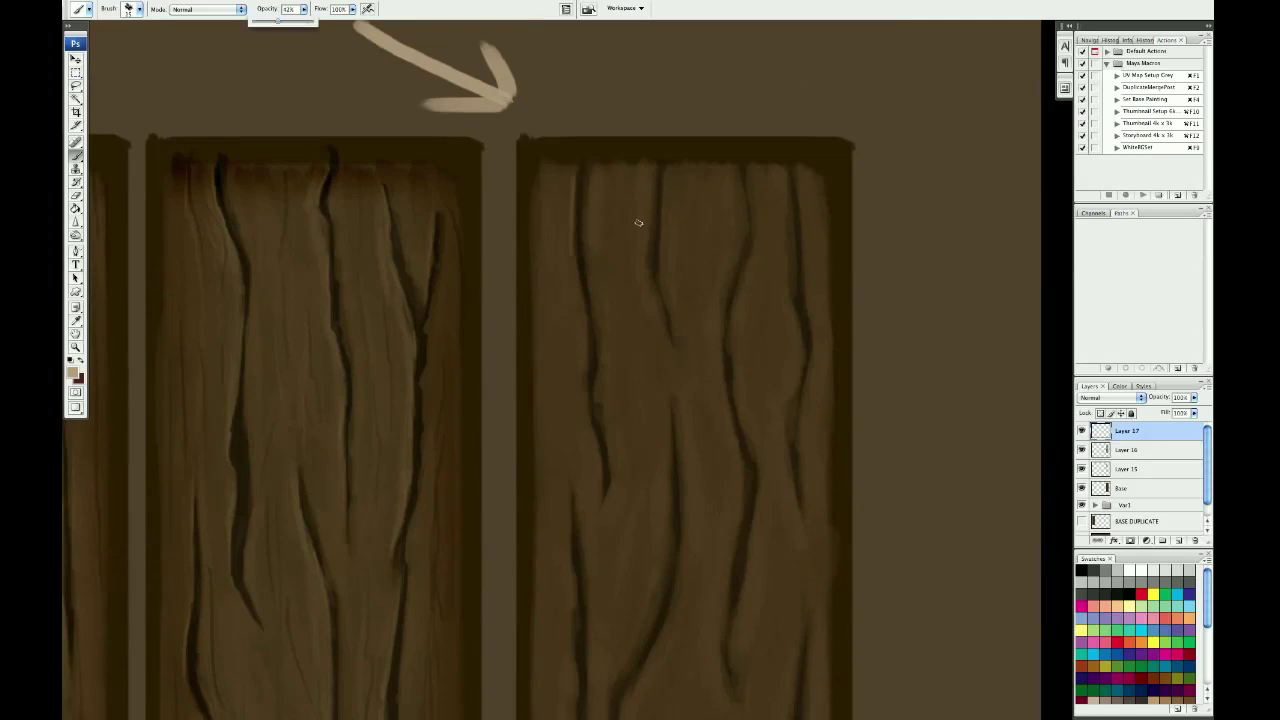
{"action": "left_click", "coordinate": [575, 181], "text": "alt"}
Step: Raise the brush opacity to 67% and recentre the planks in view
{"action": "scroll", "coordinate": [607, 63], "scroll_direction": "down", "scroll_amount": 1}
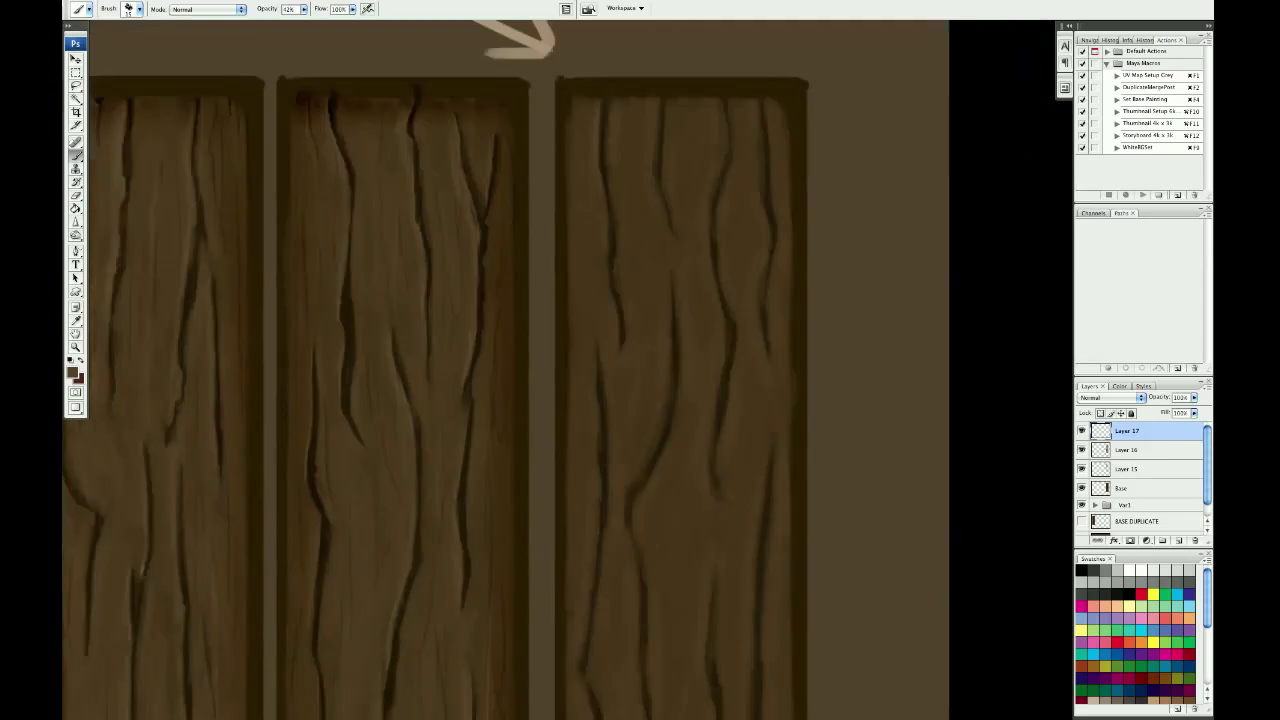
{"action": "scroll", "coordinate": [620, 68], "scroll_direction": "down", "scroll_amount": 1}
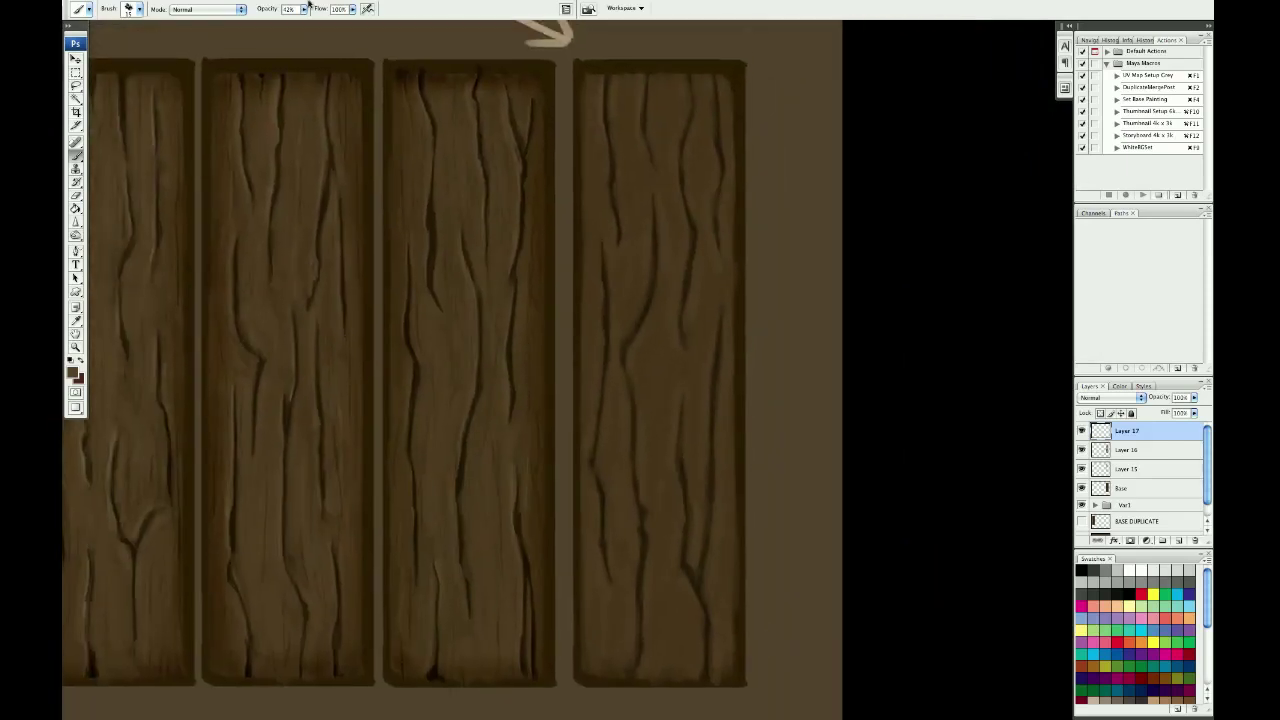
{"action": "left_click_drag", "start_coordinate": [308, 5], "coordinate": [318, 24]}
{"action": "scroll", "coordinate": [686, 103], "scroll_direction": "up", "scroll_amount": 1}
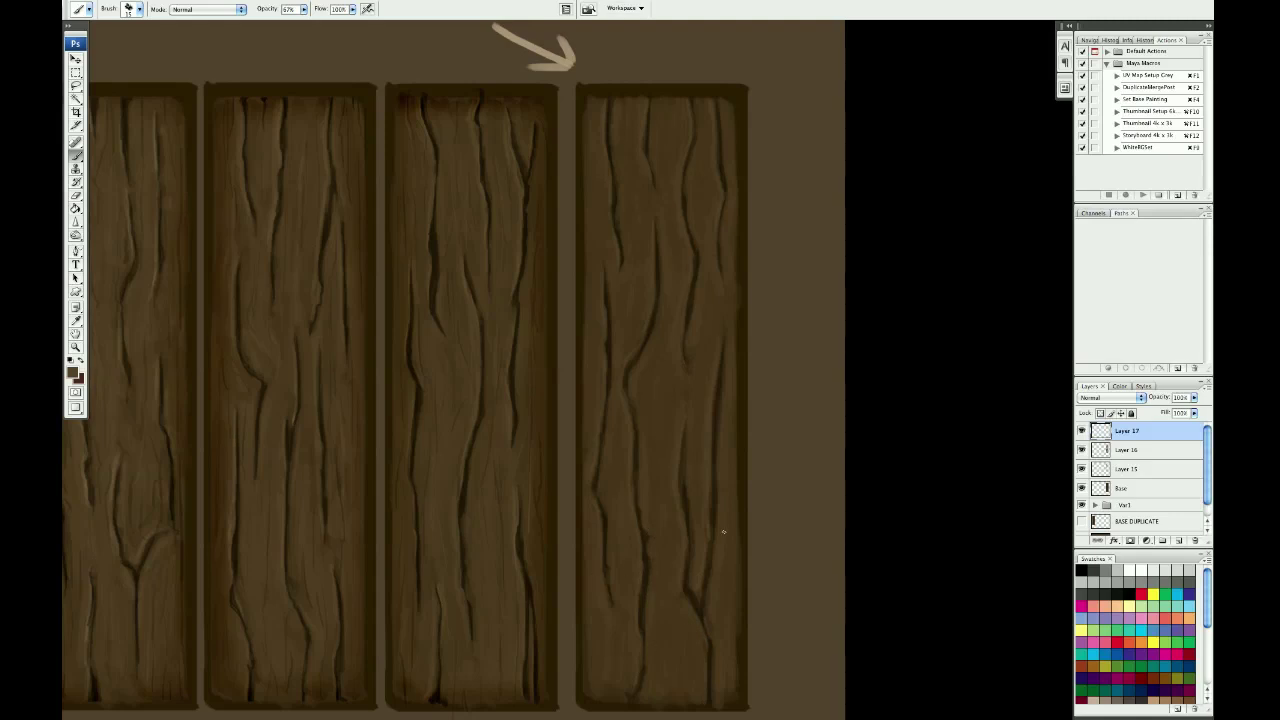
{"action": "left_click_drag", "start_coordinate": [676, 250], "coordinate": [664, 234]}
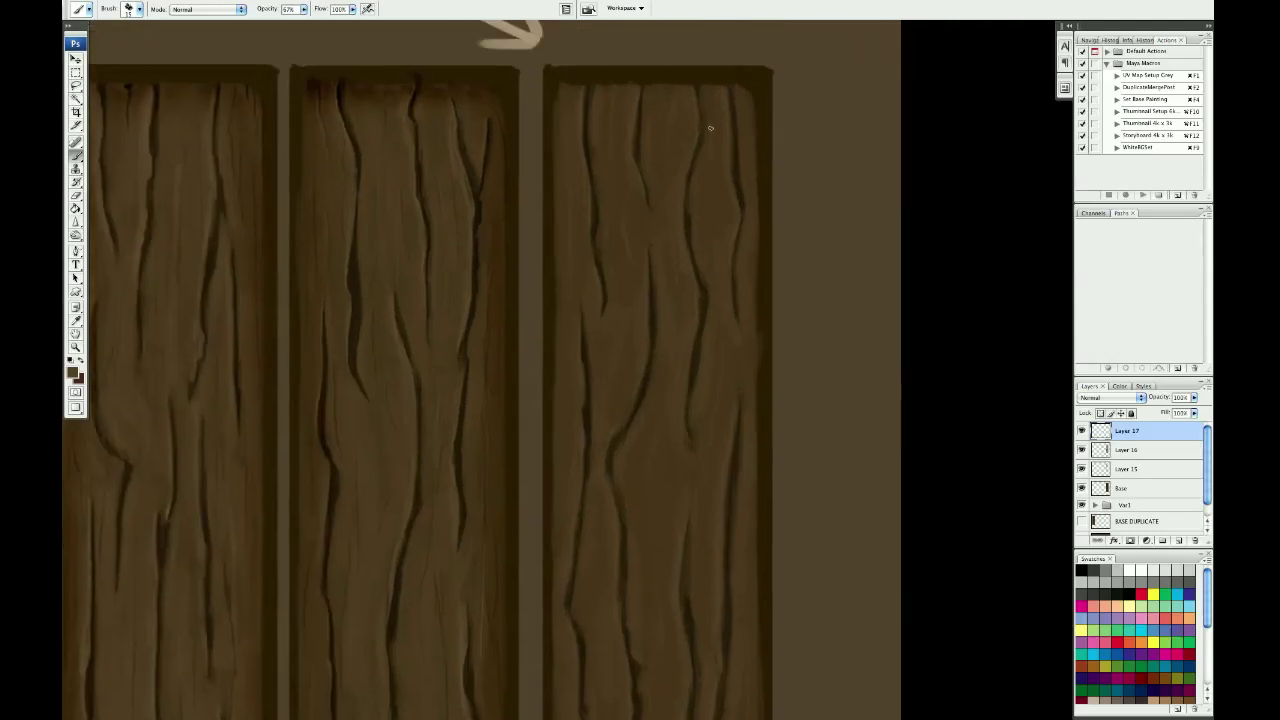
{"action": "left_click_drag", "start_coordinate": [557, 241], "coordinate": [656, 229]}
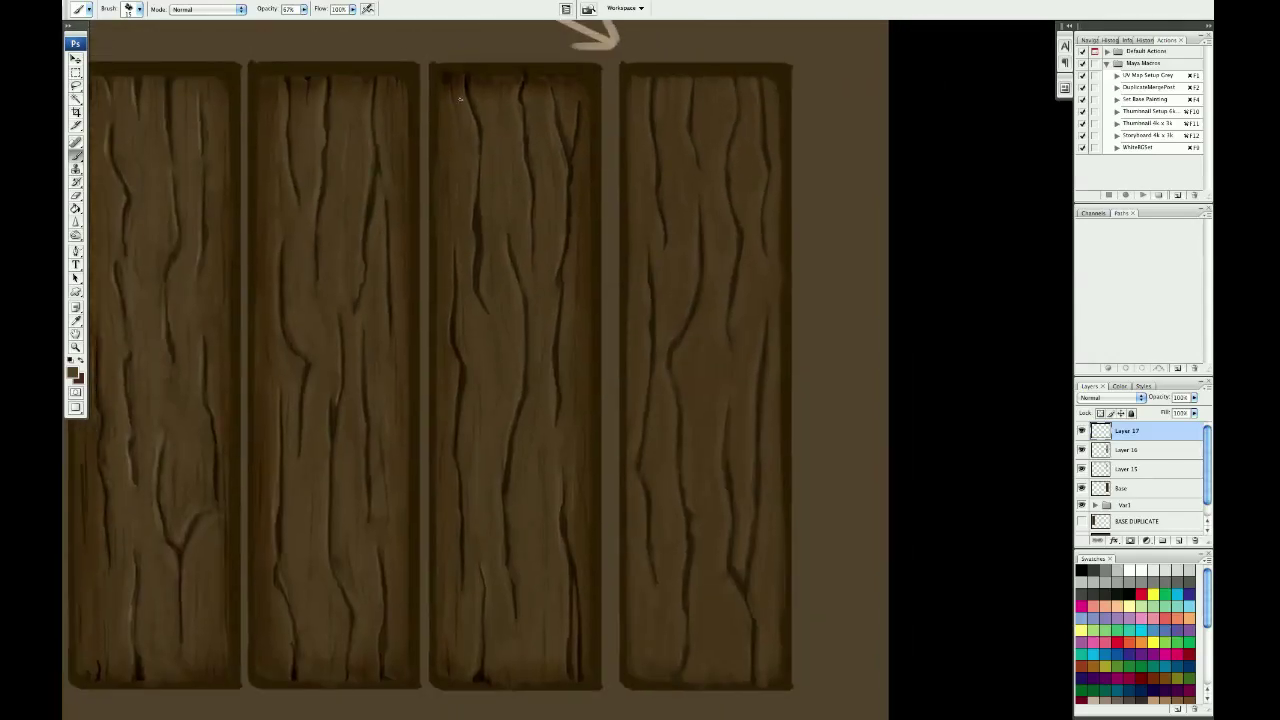
Step: Try fine crack strokes at 92% opacity on the third plank, undo them, and add Layer 18
{"action": "left_click_drag", "start_coordinate": [353, 143], "coordinate": [243, 139]}
{"action": "key", "text": "9"}
{"action": "key", "text": "2"}
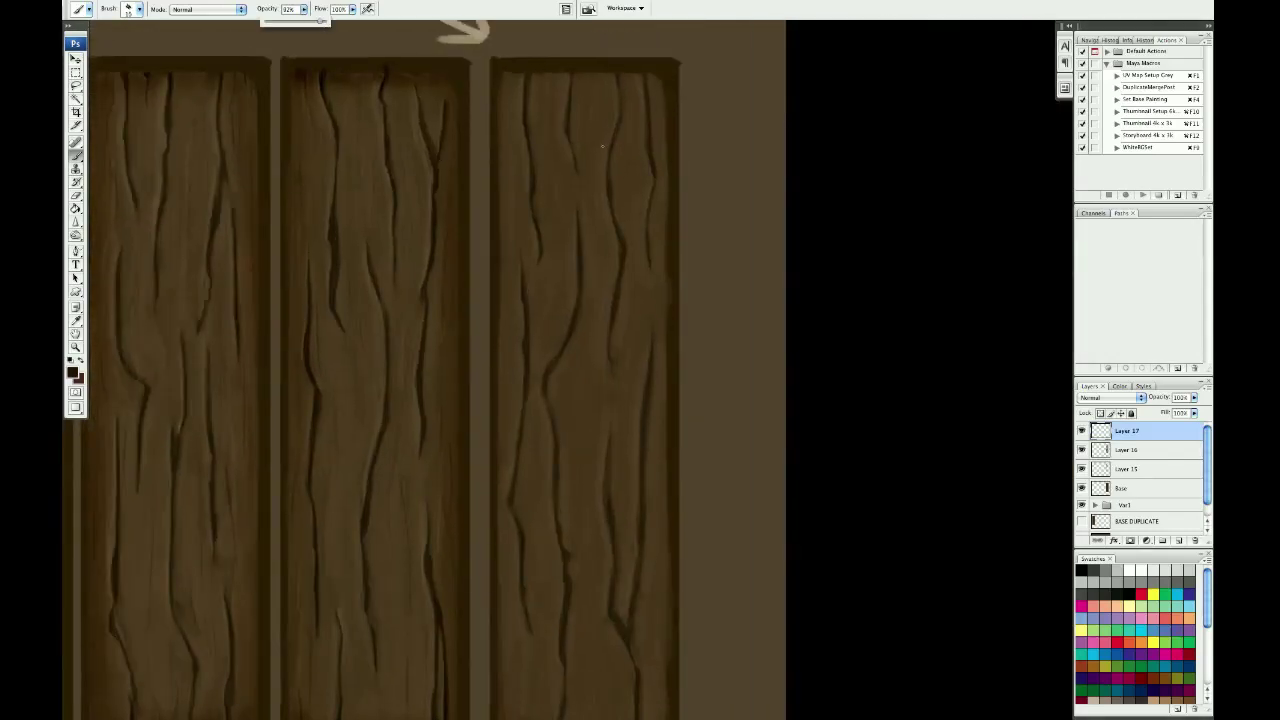
{"action": "left_click_drag", "start_coordinate": [744, 160], "coordinate": [730, 368]}
{"action": "left_click_drag", "start_coordinate": [752, 60], "coordinate": [756, 160]}
{"action": "key", "text": "ctrl+alt+z"}
{"action": "key", "text": "ctrl+alt+z"}
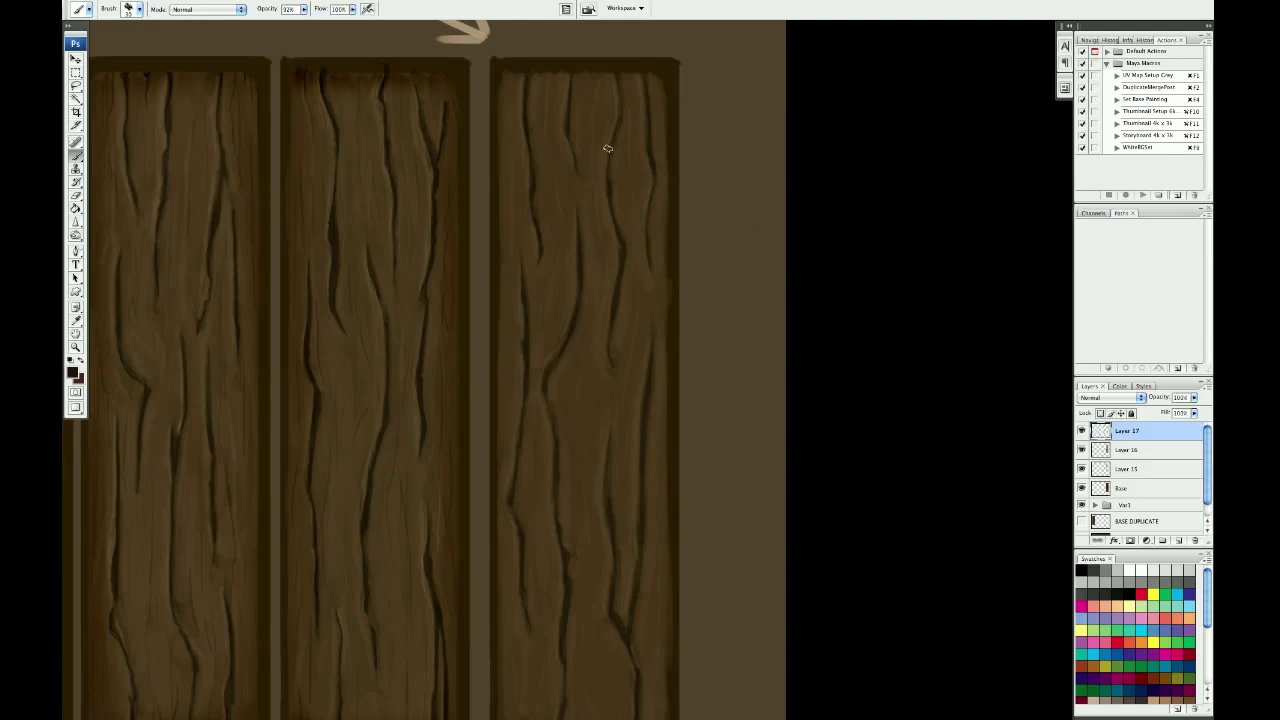
{"action": "left_click_drag", "start_coordinate": [548, 84], "coordinate": [553, 165]}
{"action": "key", "text": "ctrl+z"}
{"action": "key", "text": "ctrl+minus"}
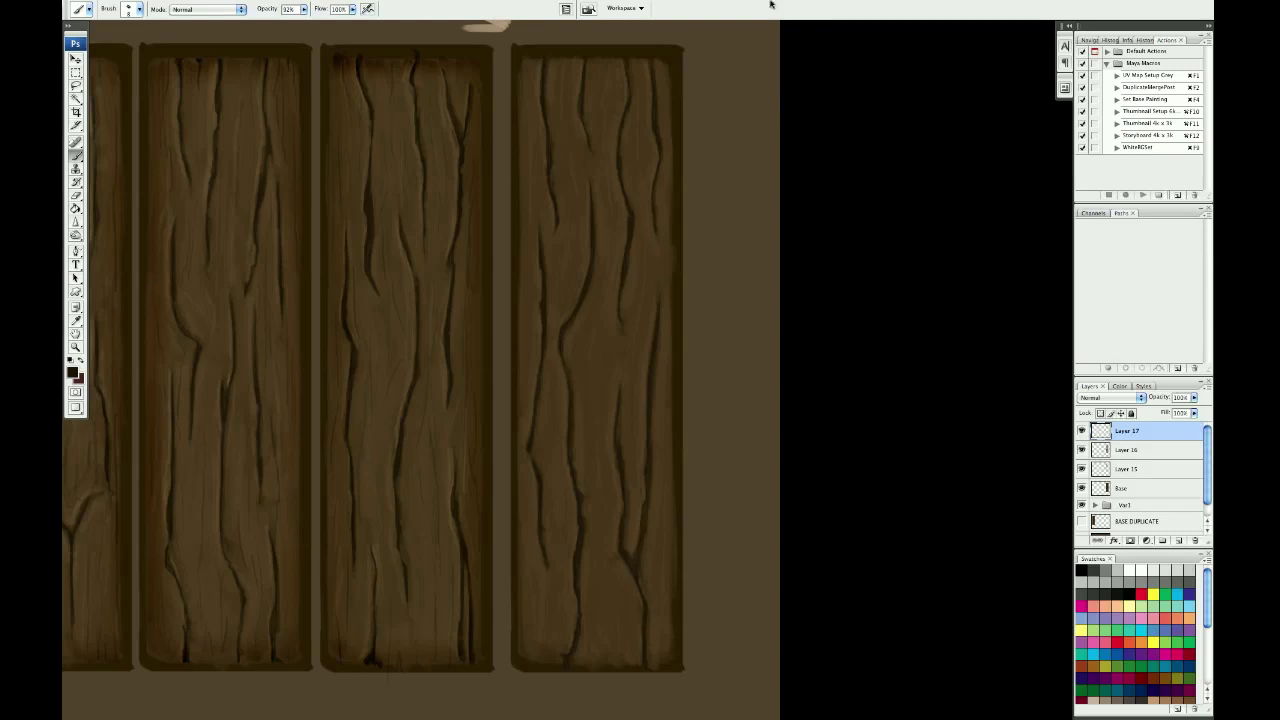
{"action": "key", "text": "ctrl+shift+alt+n"}
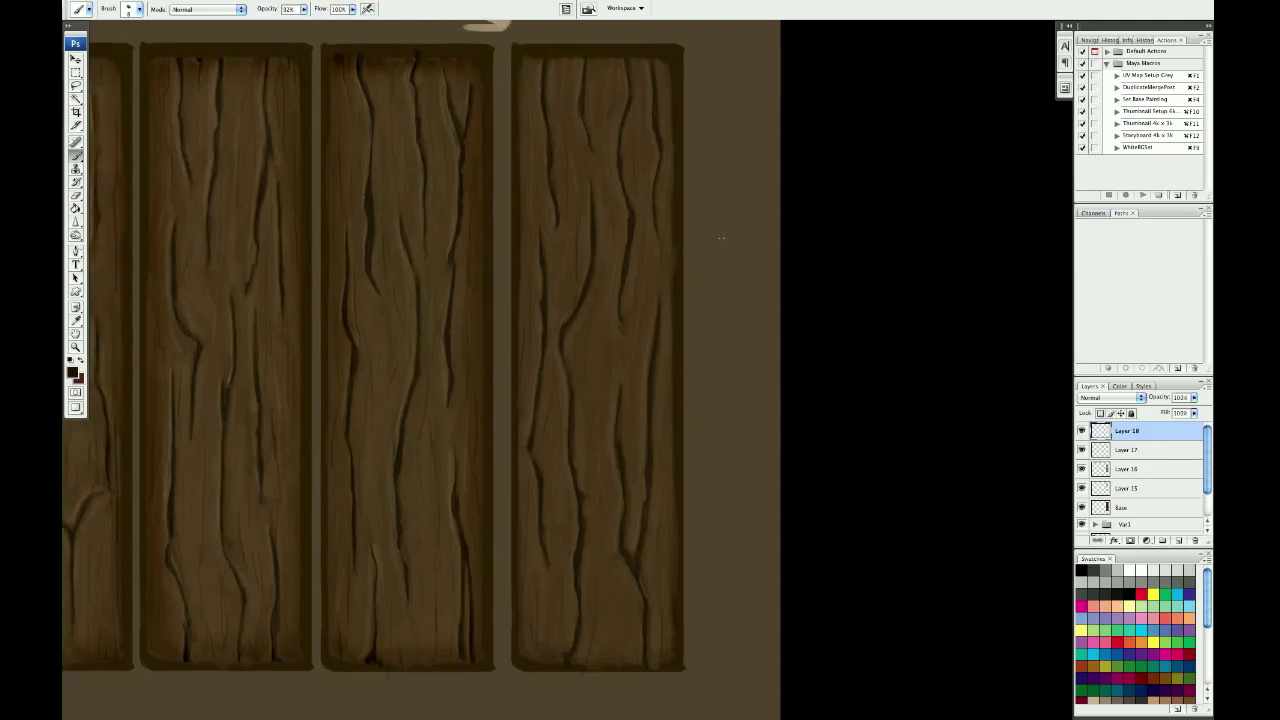
Step: Merge all painting layers into one MERGED POST layer with the F2 action
{"action": "left_click", "coordinate": [1159, 505], "text": "shift"}
{"action": "key", "text": "F2"}
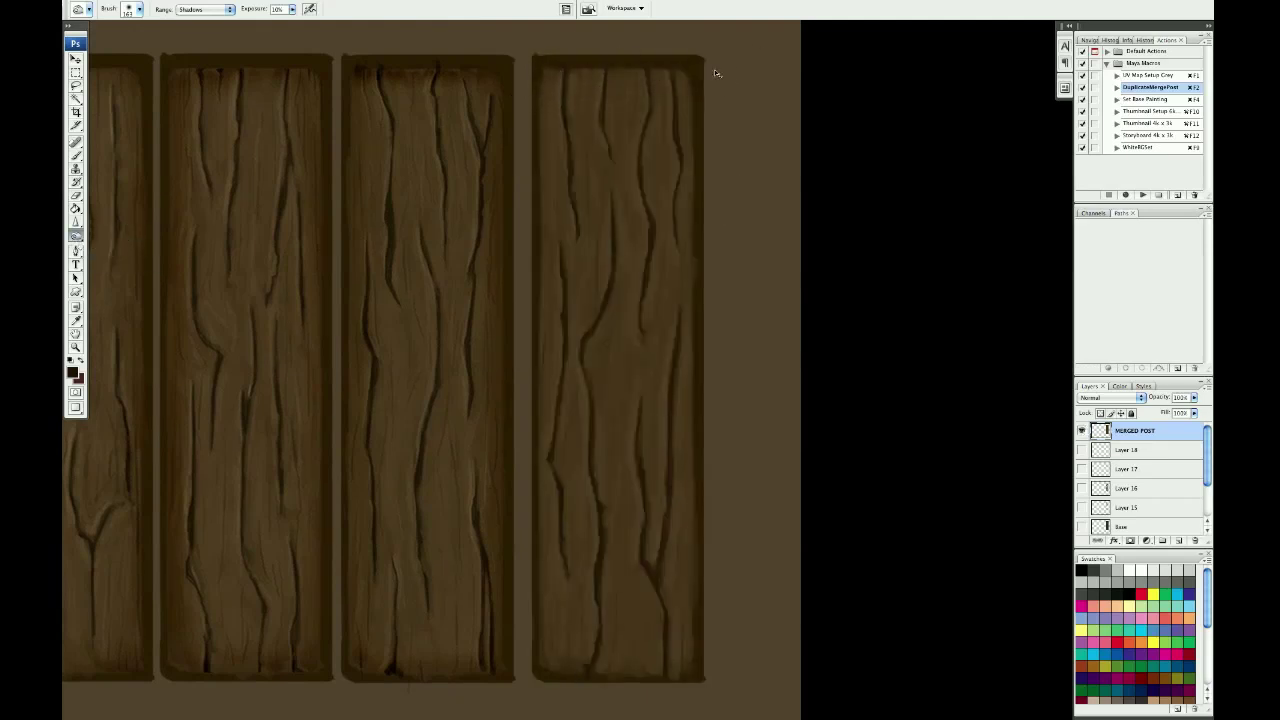
{"action": "key", "text": "bracketright"}
{"action": "key", "text": "bracketright"}
{"action": "mouse_move", "coordinate": [740, 340]}
{"action": "left_mouse_down"}
{"action": "mouse_move", "coordinate": [740, 388]}
{"action": "mouse_move", "coordinate": [734, 234]}
{"action": "left_mouse_up"}
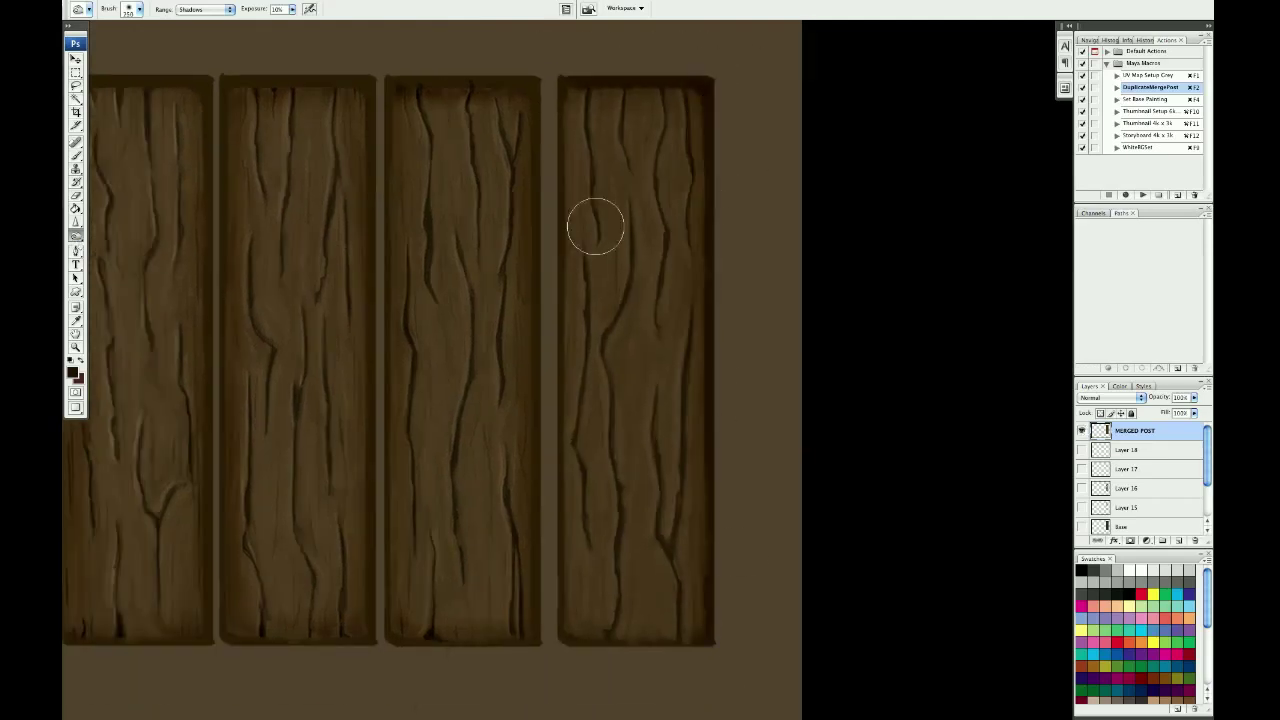
Step: Burn darker shading into the right plank's top and bottom edges, adjusting exposure
{"action": "key", "text": "bracketleft"}
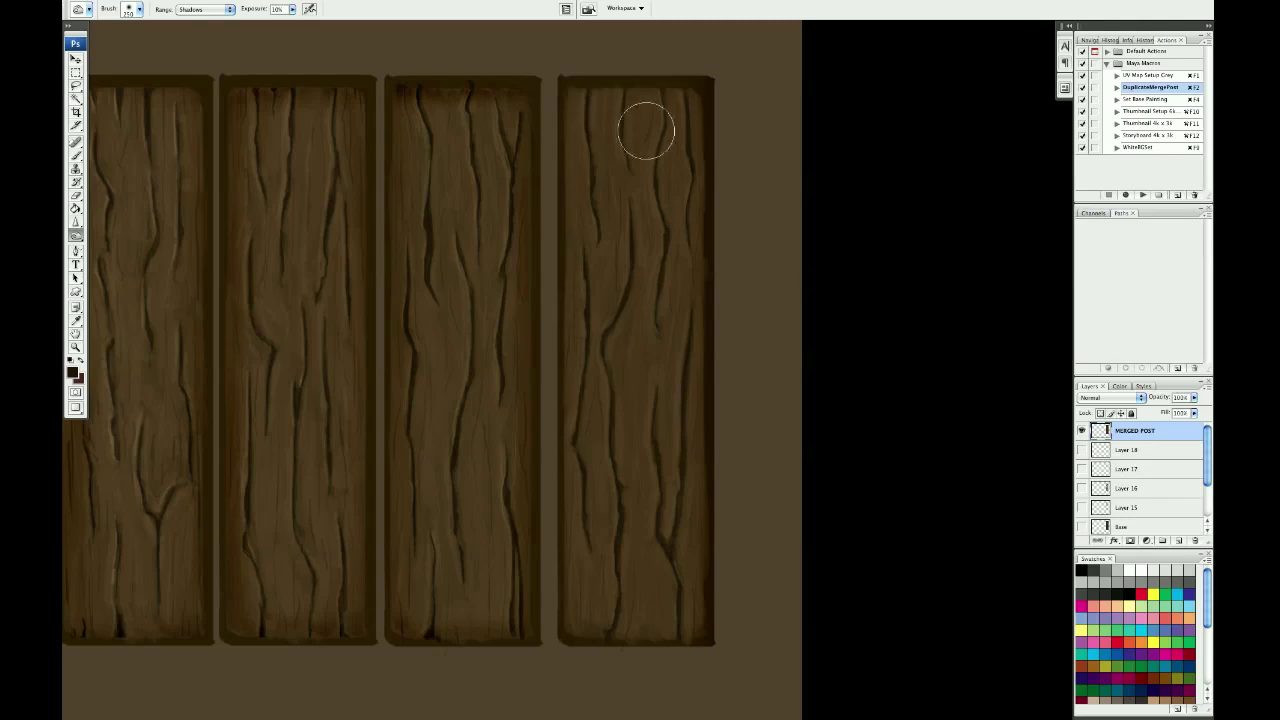
{"action": "left_click_drag", "start_coordinate": [640, 129], "coordinate": [631, 63]}
{"action": "left_click_drag", "start_coordinate": [571, 645], "coordinate": [700, 640]}
{"action": "scroll", "coordinate": [517, 317], "scroll_direction": "left", "scroll_amount": 3}
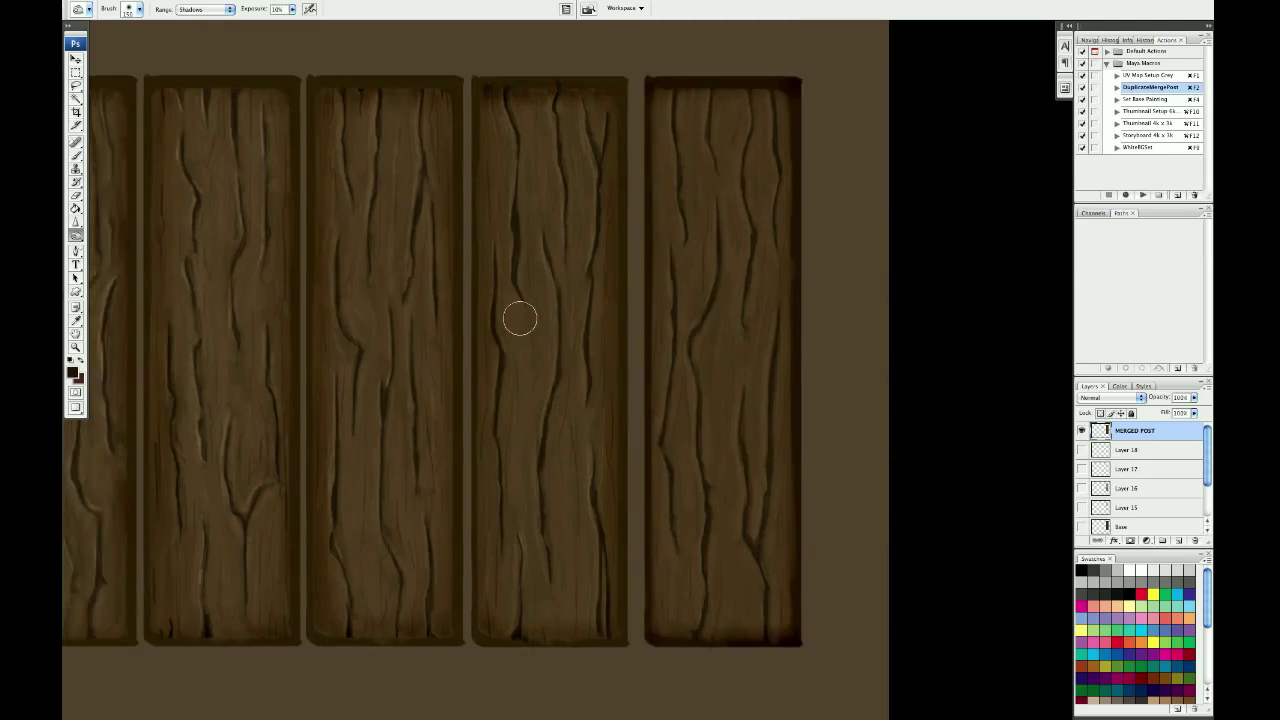
{"action": "key", "text": "3"}
{"action": "key", "text": "6"}
{"action": "key", "text": "ctrl+z"}
{"action": "type", "text": "7"}
Step: Set the Burn range to Midtones and undo an earlier burn stroke
{"action": "left_click", "coordinate": [205, 9]}
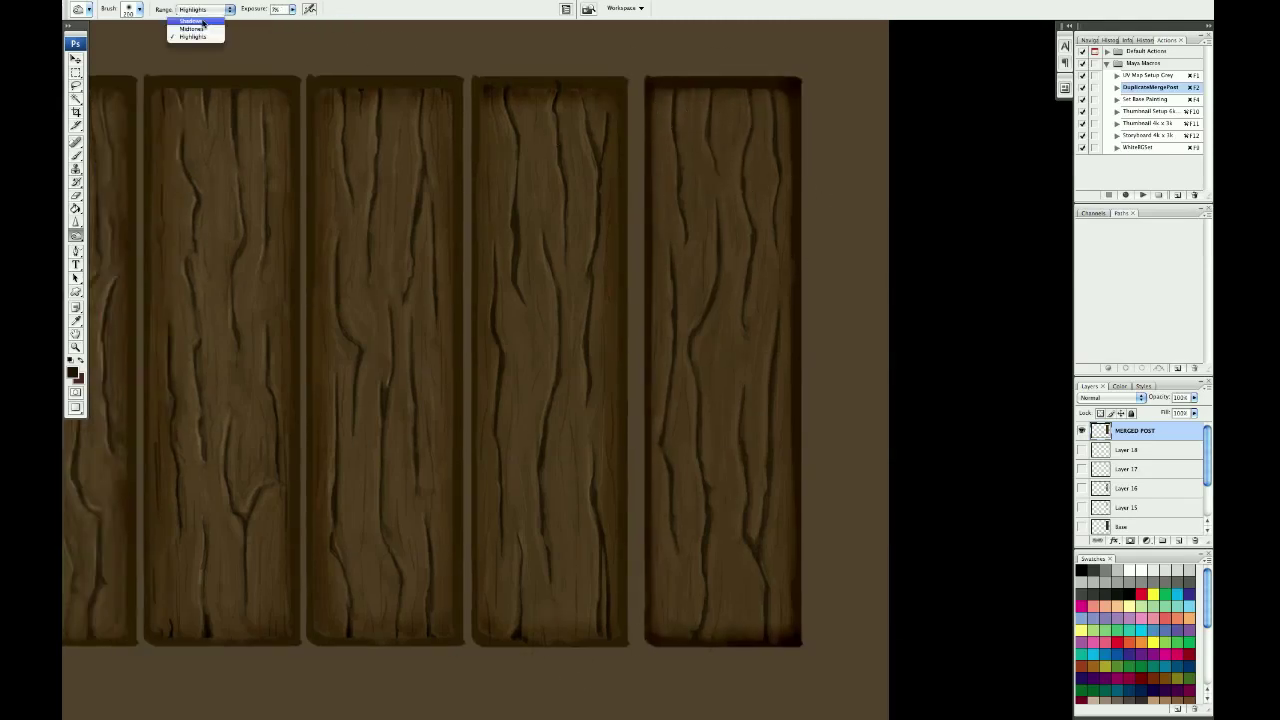
{"action": "left_click", "coordinate": [200, 27]}
{"action": "key", "text": "ctrl+alt+z"}
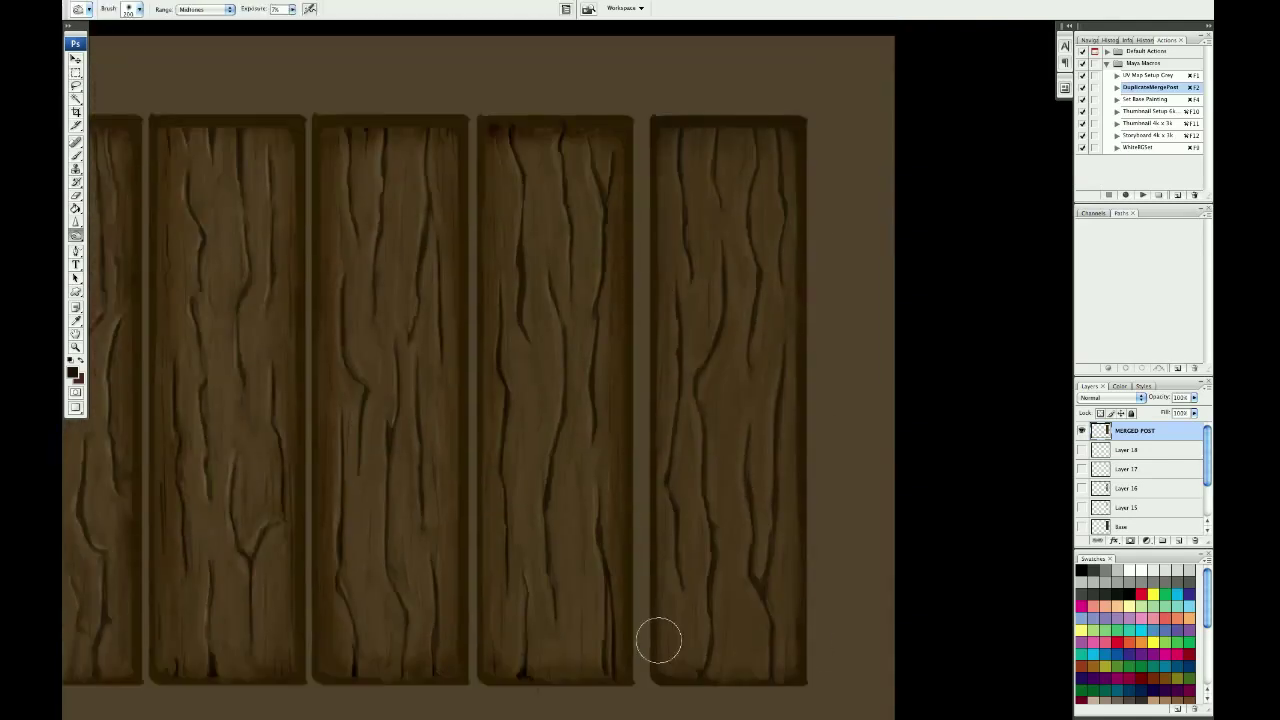
{"action": "left_click", "coordinate": [205, 9]}
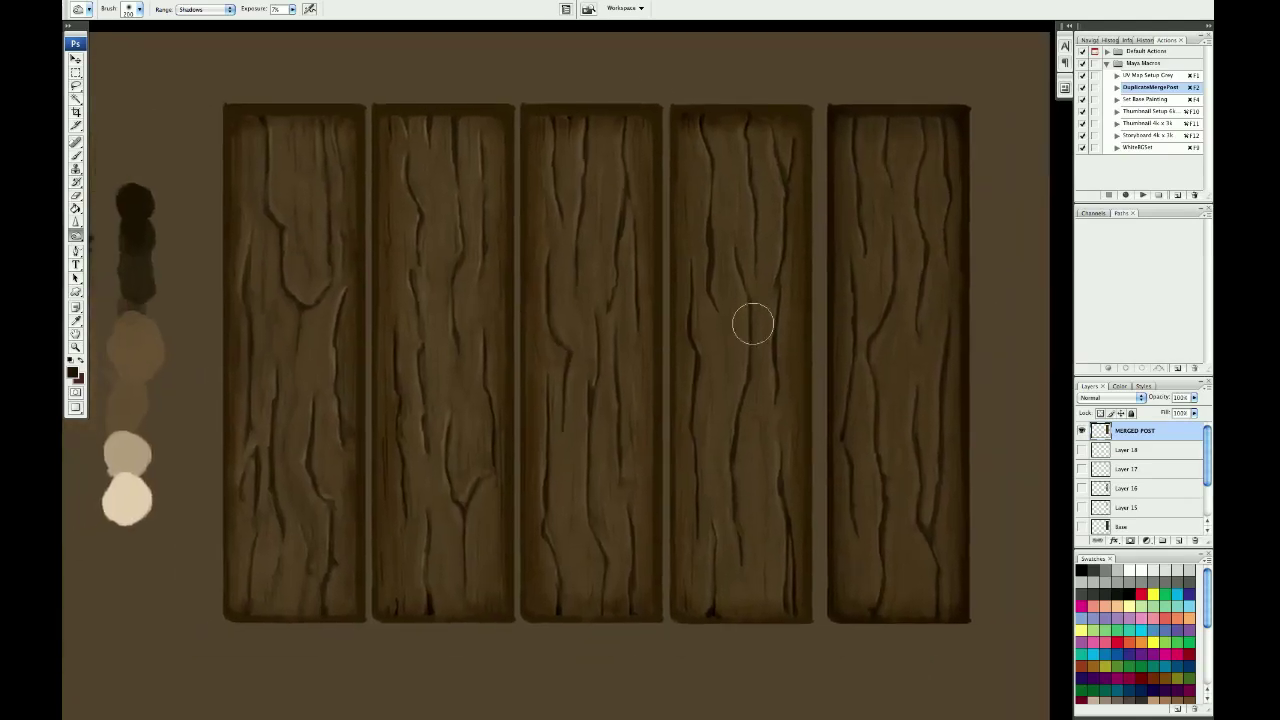
{"action": "key", "text": "v"}
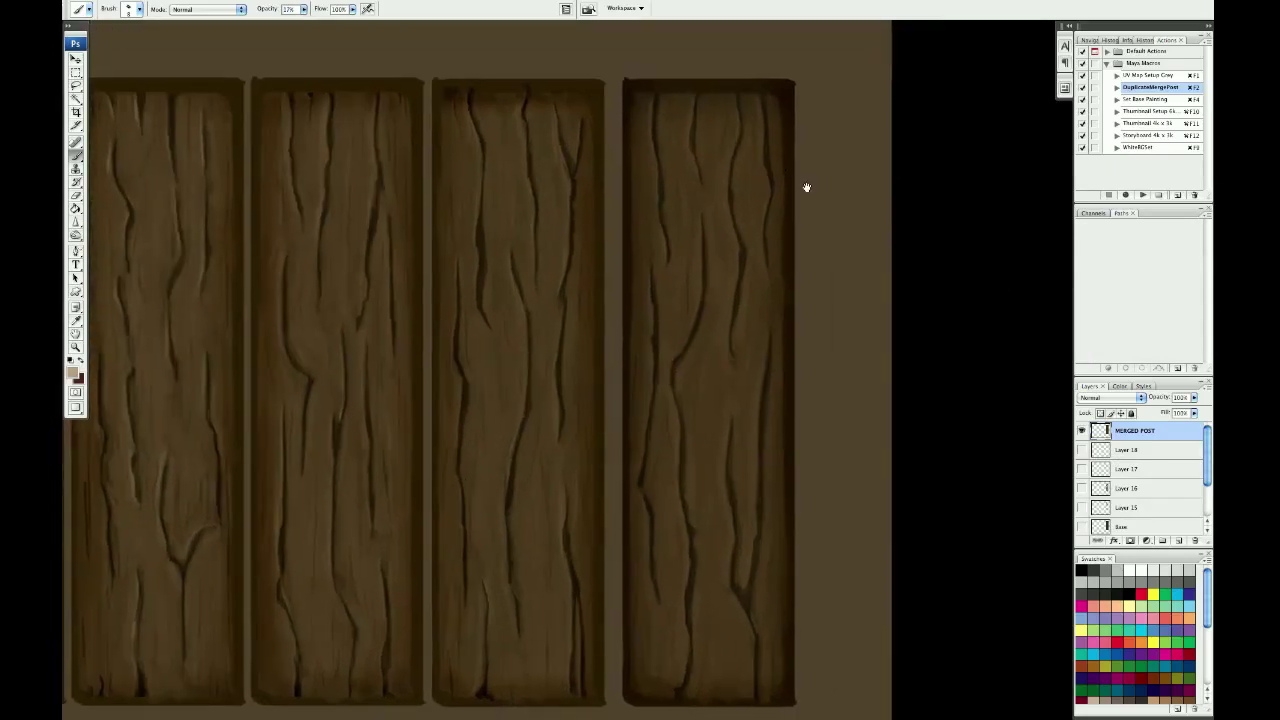
{"action": "left_click_drag", "start_coordinate": [806, 187], "coordinate": [805, 186]}
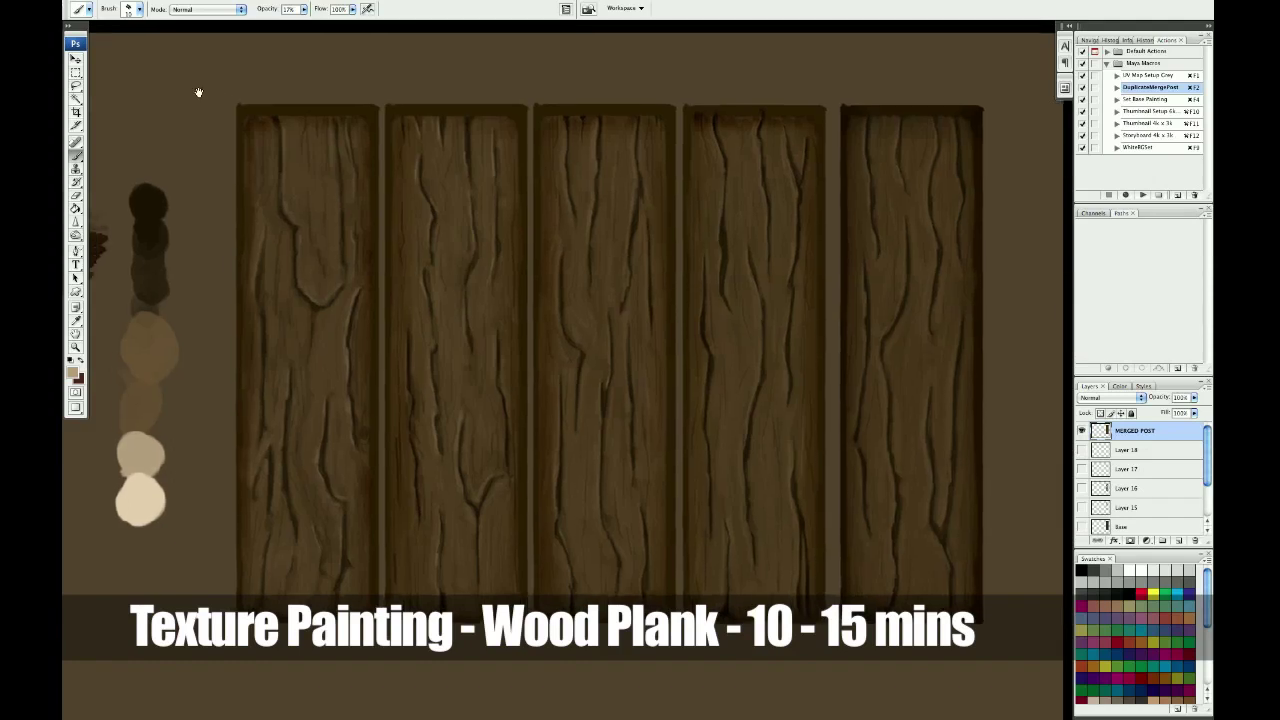
{"action": "left_click_drag", "start_coordinate": [191, 89], "coordinate": [199, 93]}
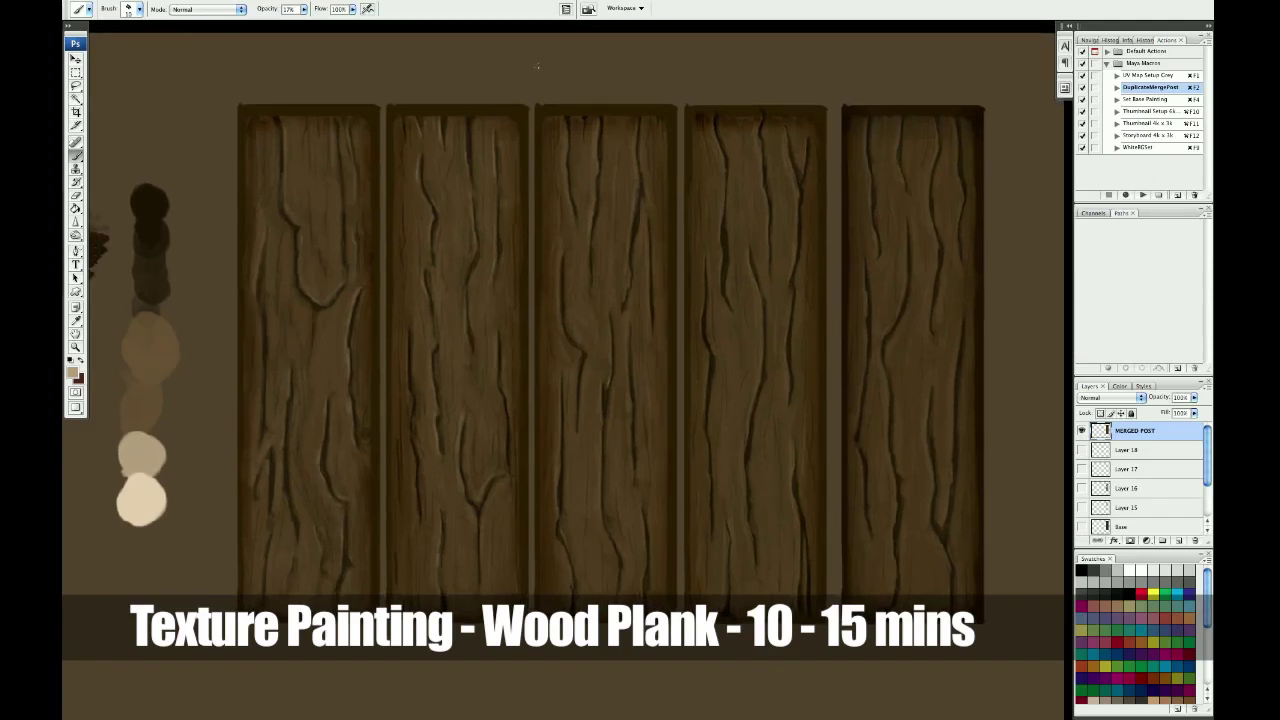